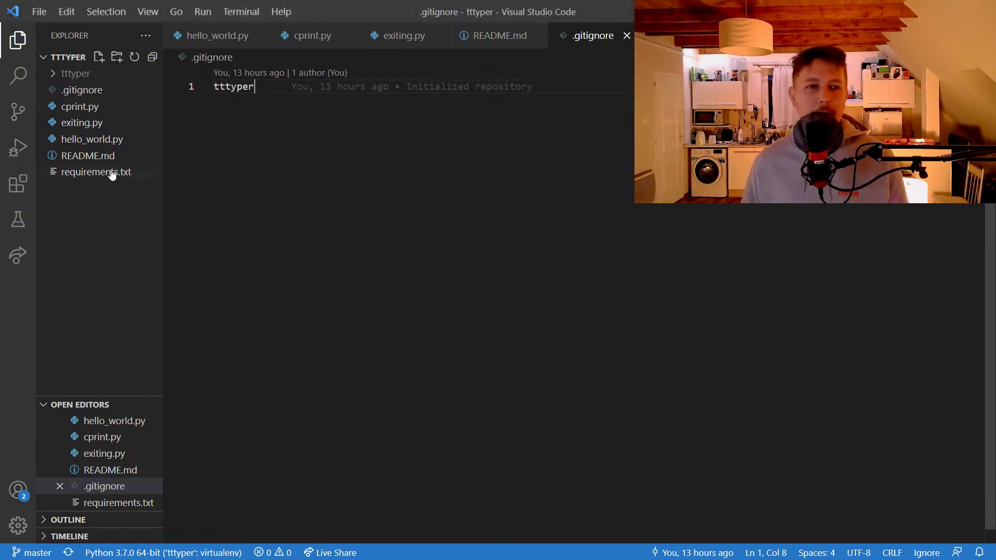
Create a new file named cliargs.py from the Explorer.
right_click(87, 229)
left_click(160, 247)
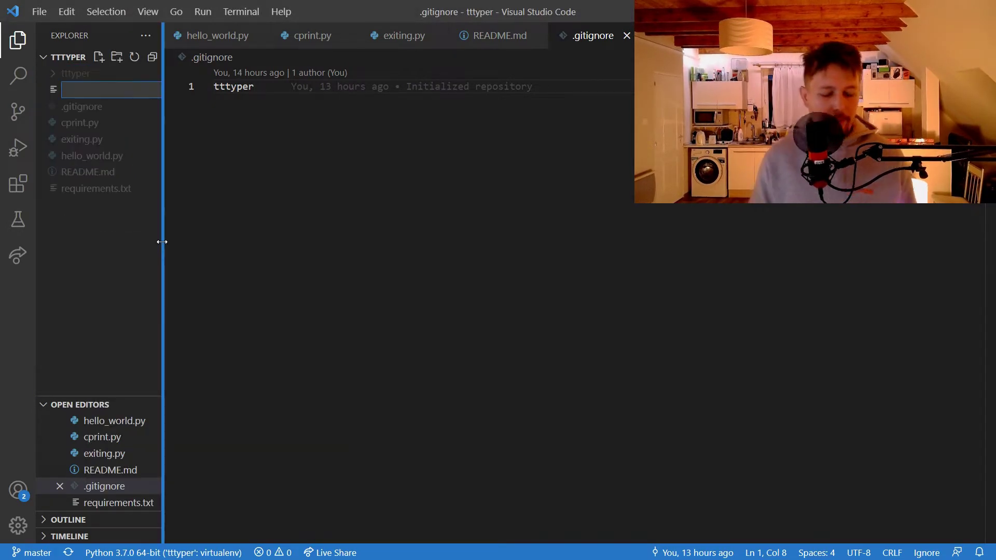
type("cliargs")
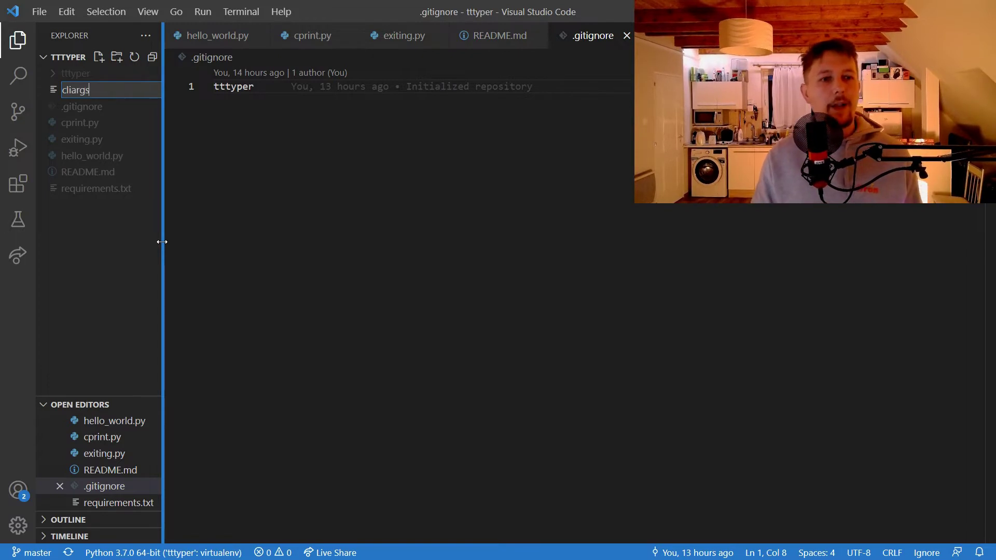
type(".py")
key("Return")
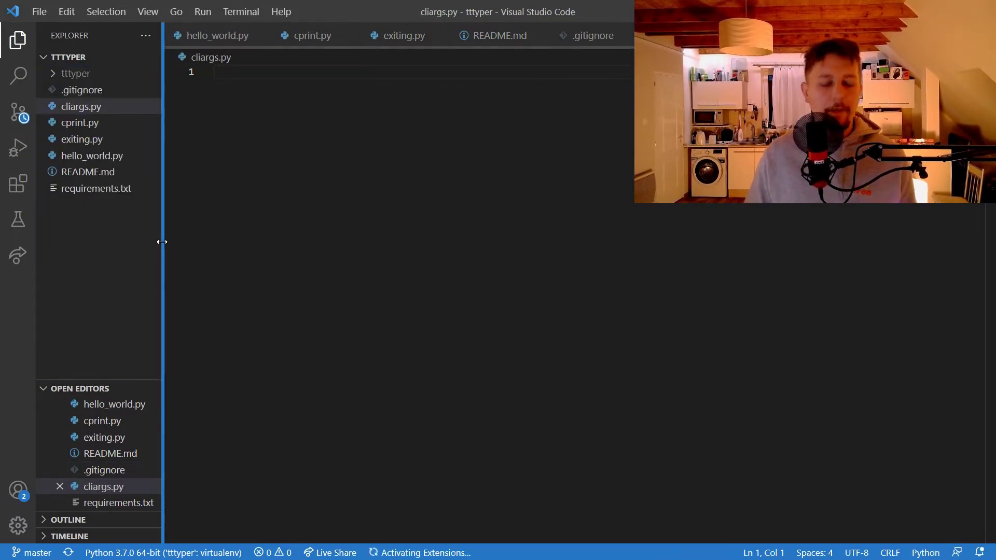
type("import typer")
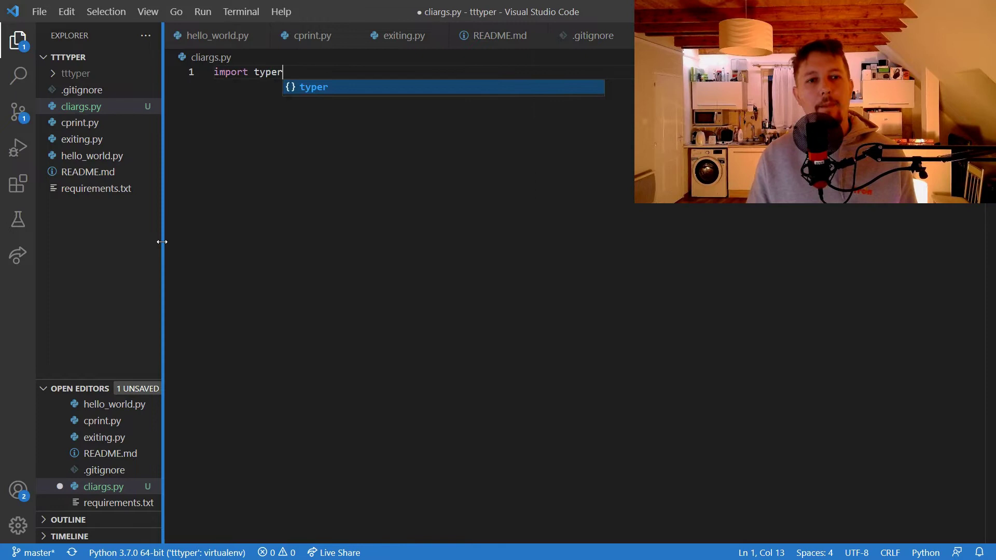
Write import typer, an empty main(), and the typer.run(main) entry point, then save.
key("Return")
key("Return")
type("def ma")
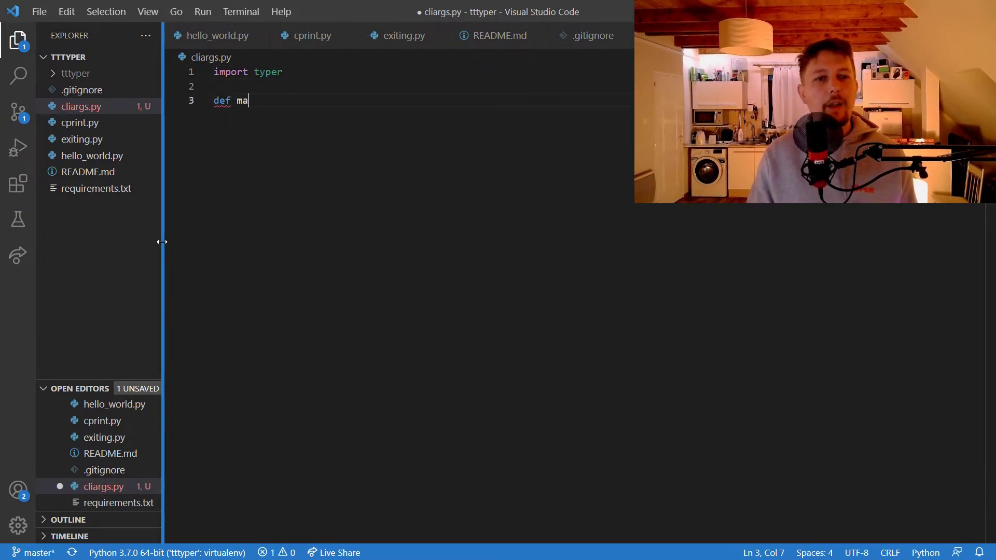
type("in():")
key("Return")
type("...")
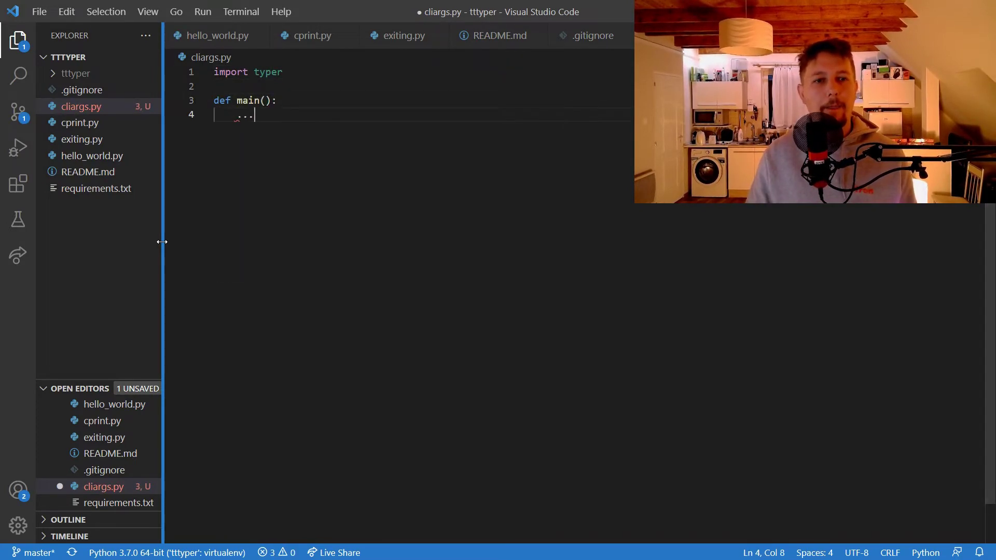
key("Return")
key("Return")
type("..")
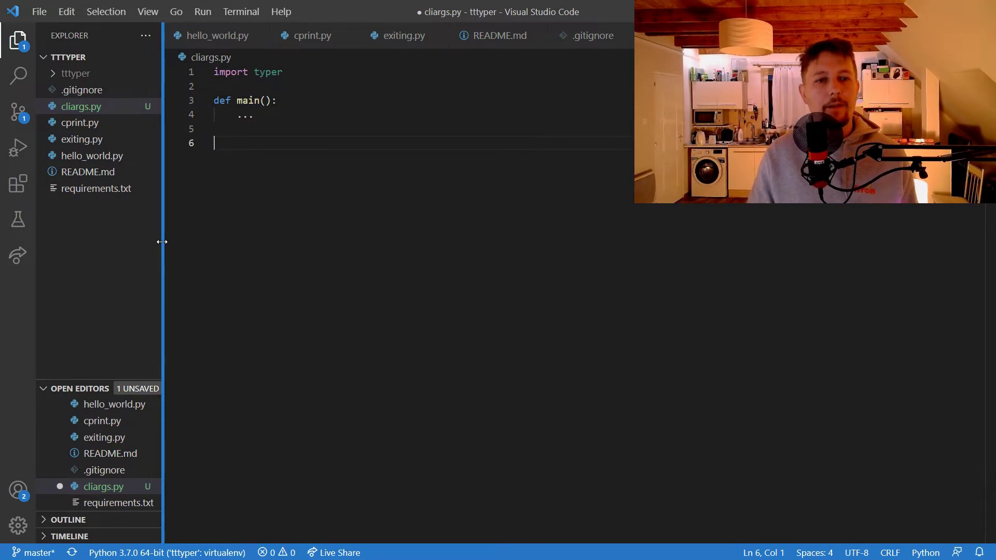
type("if __name_ _")
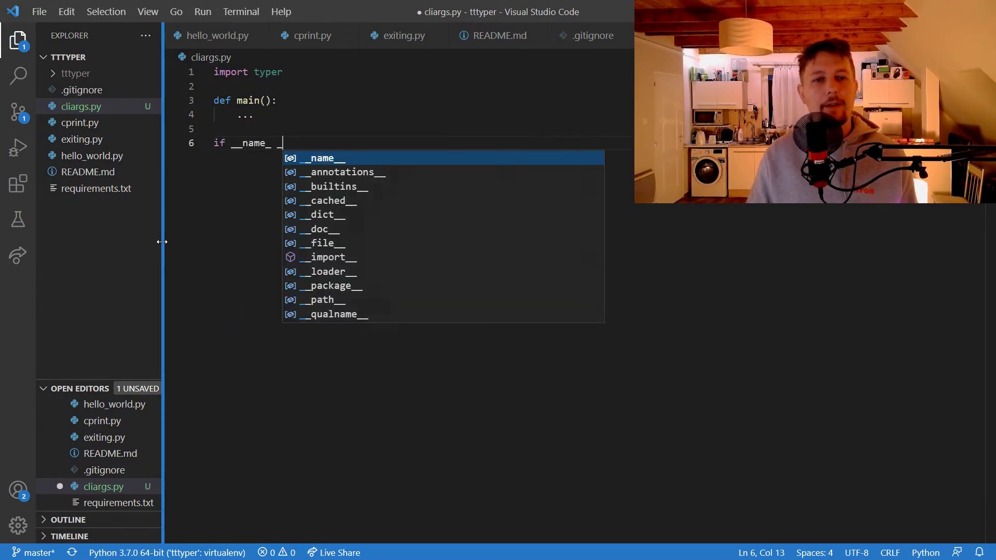
key("BackSpace")
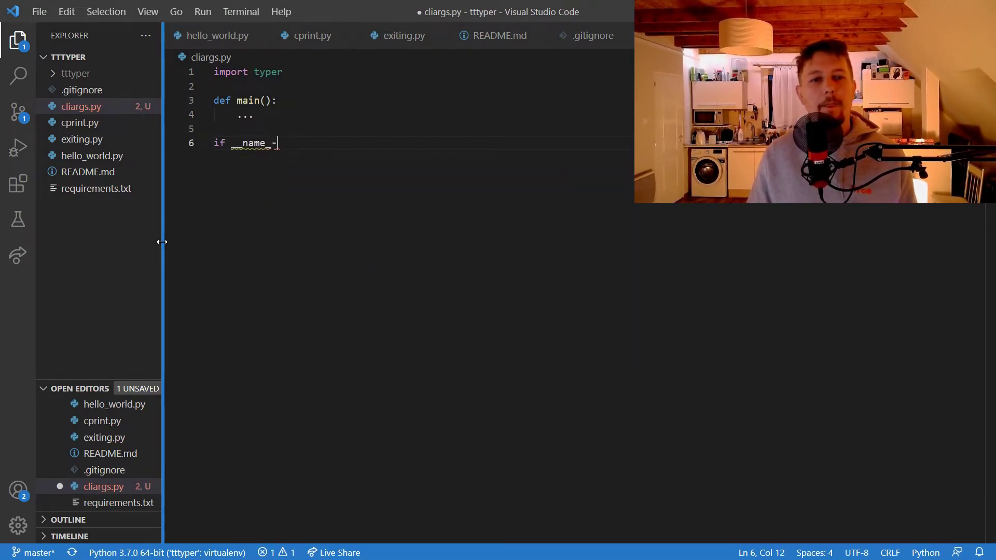
type("_ == '__")
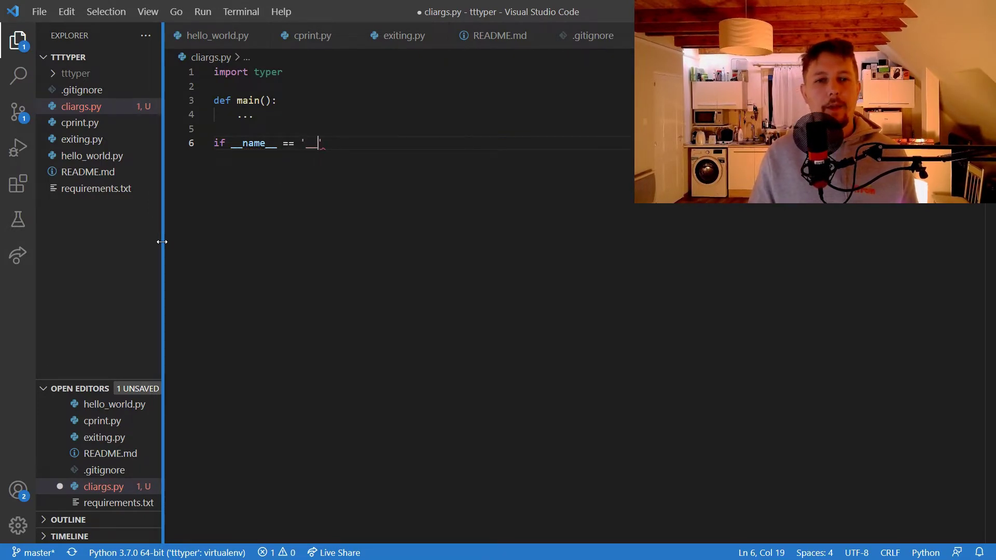
type("main__")
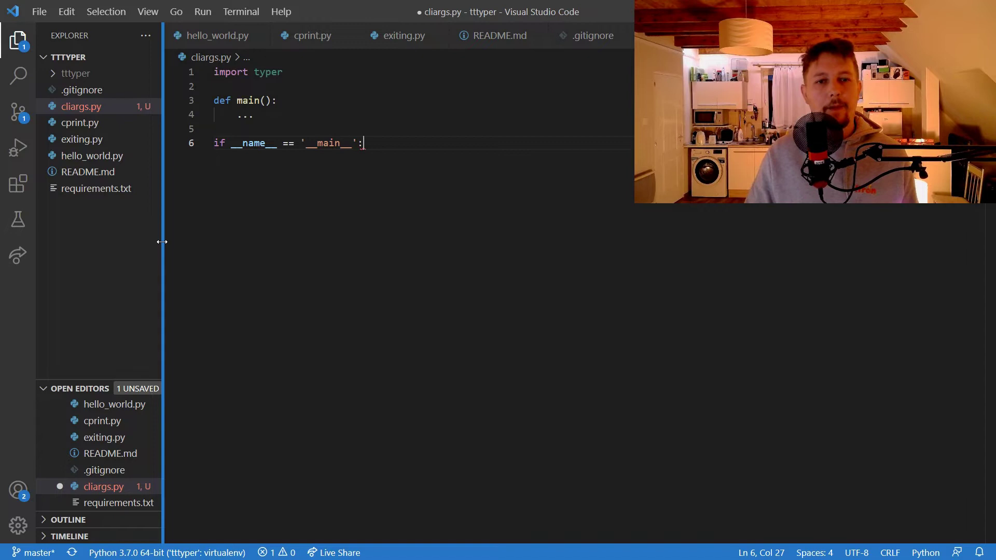
key("Return")
key("BackSpace")
type("ty")
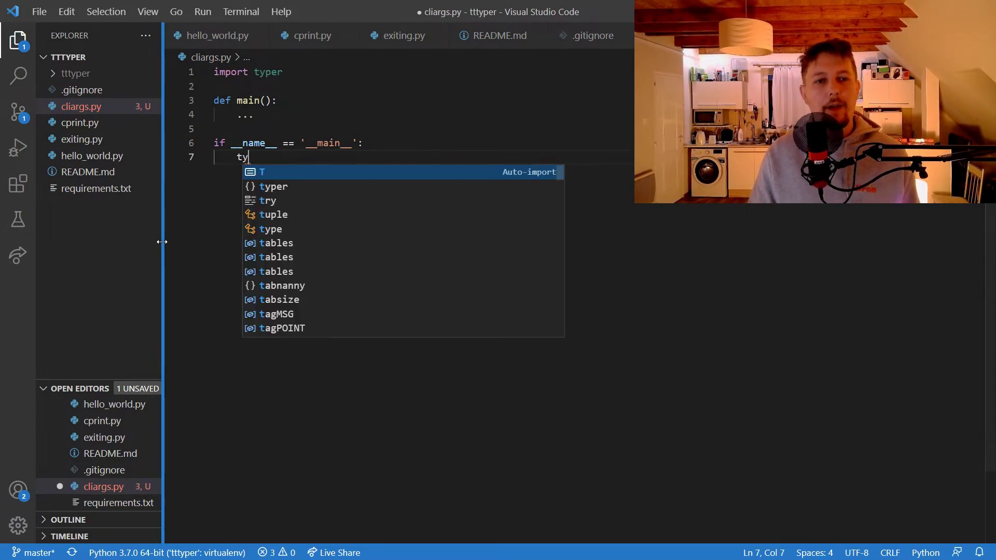
type("per.run")
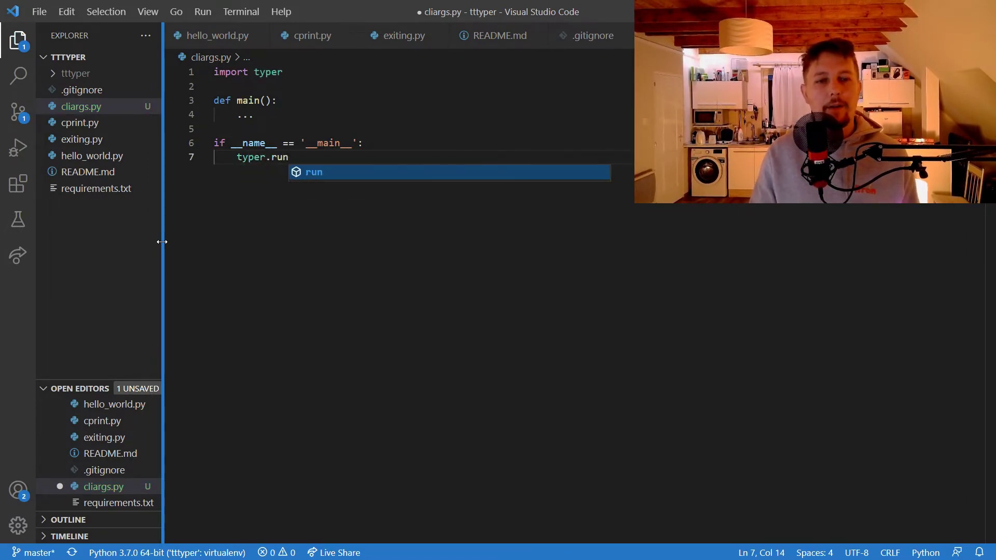
type("()")
type("m")
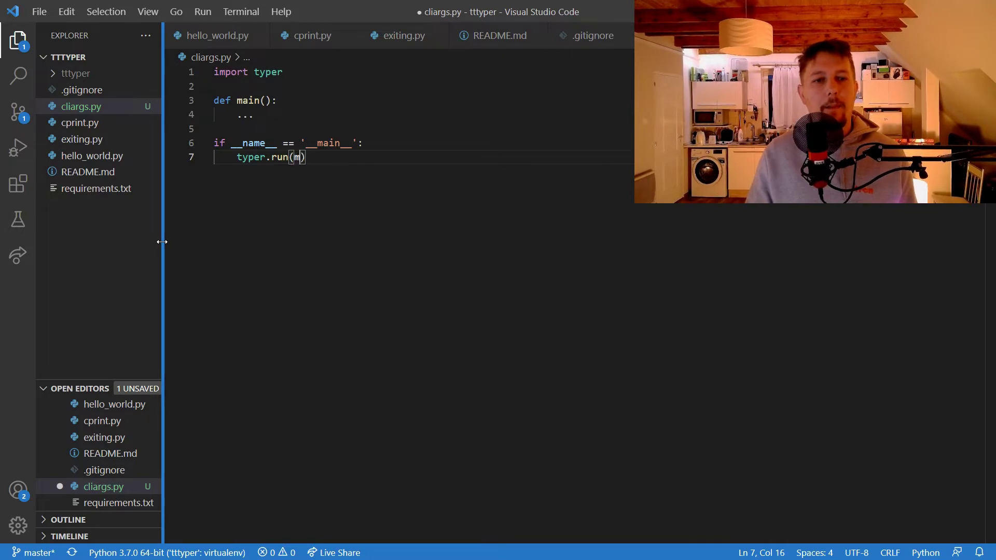
type("ain")
key("ctrl+s")
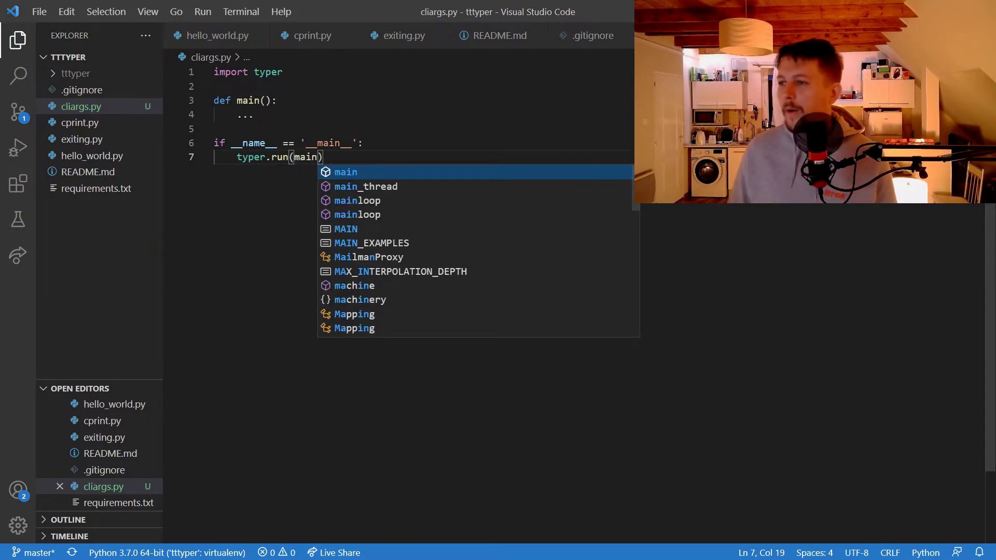
key("Escape")
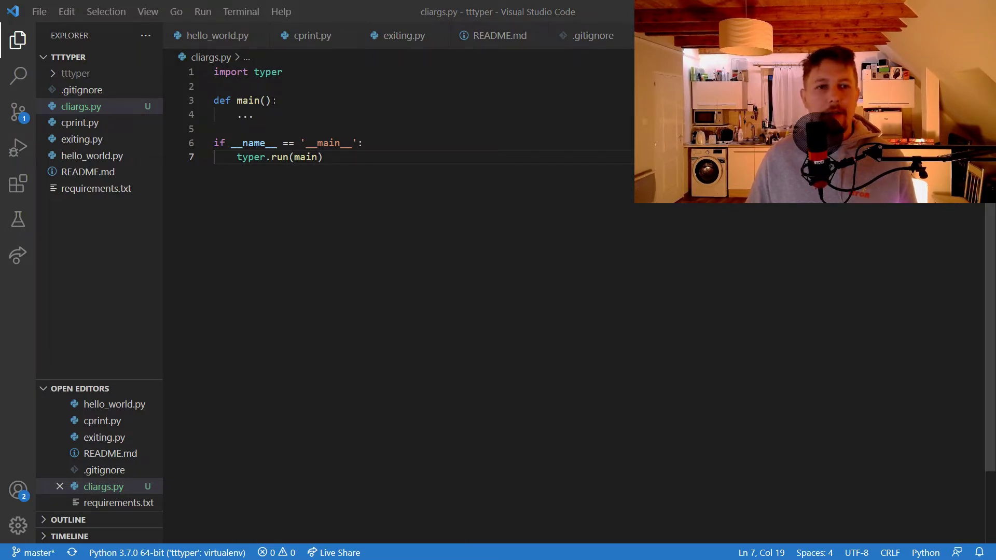
Add the parameter a: str = typer.Argument(...) to main and save.
left_click(260, 100)
type("a )")
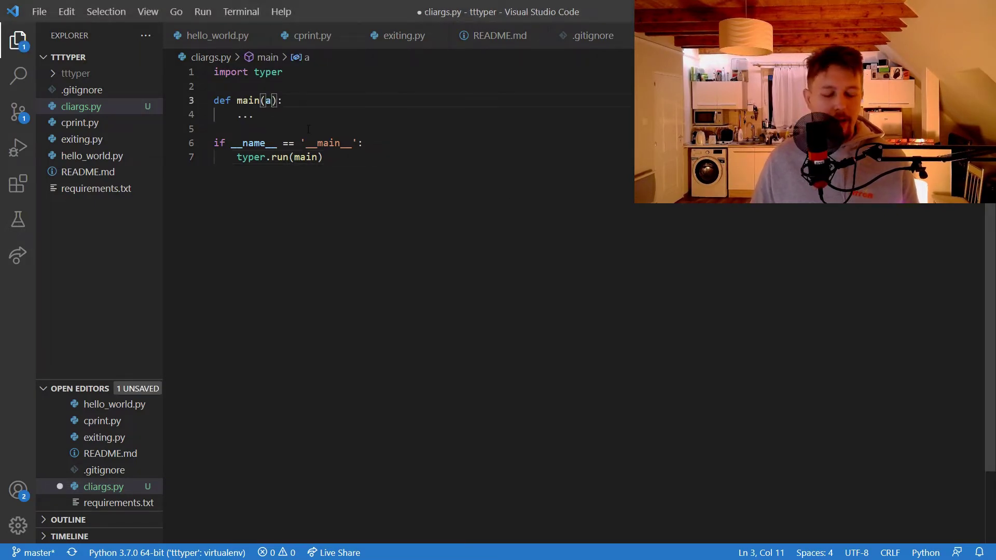
type(":")
key("BackSpace")
type(": ")
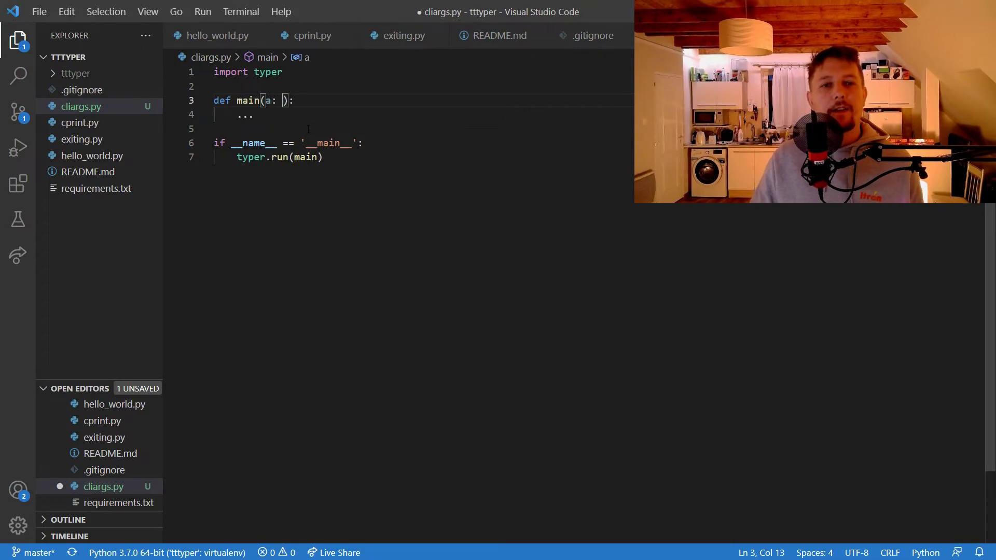
type("str")
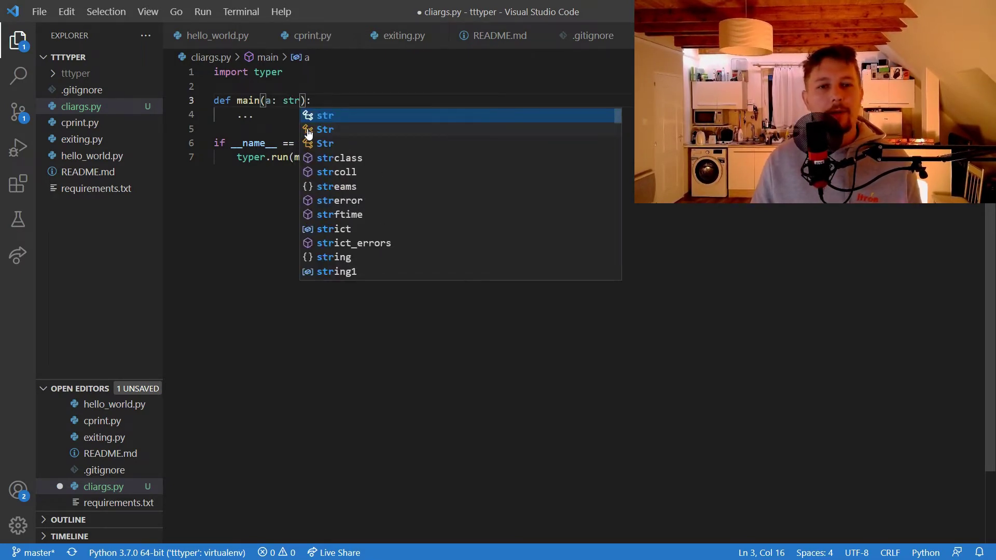
type(" = ty")
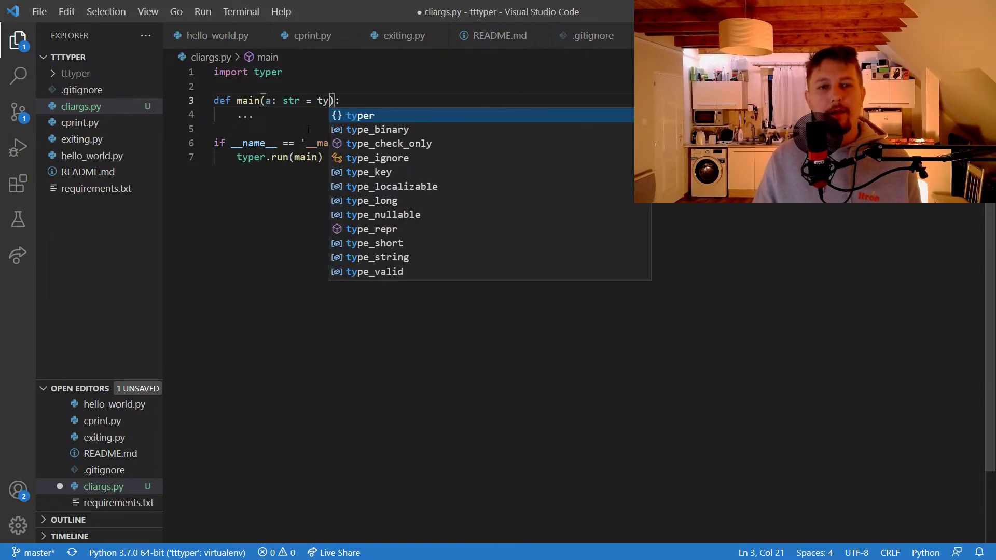
type("pert")
key("BackSpace")
key("BackSpace")
type("r.")
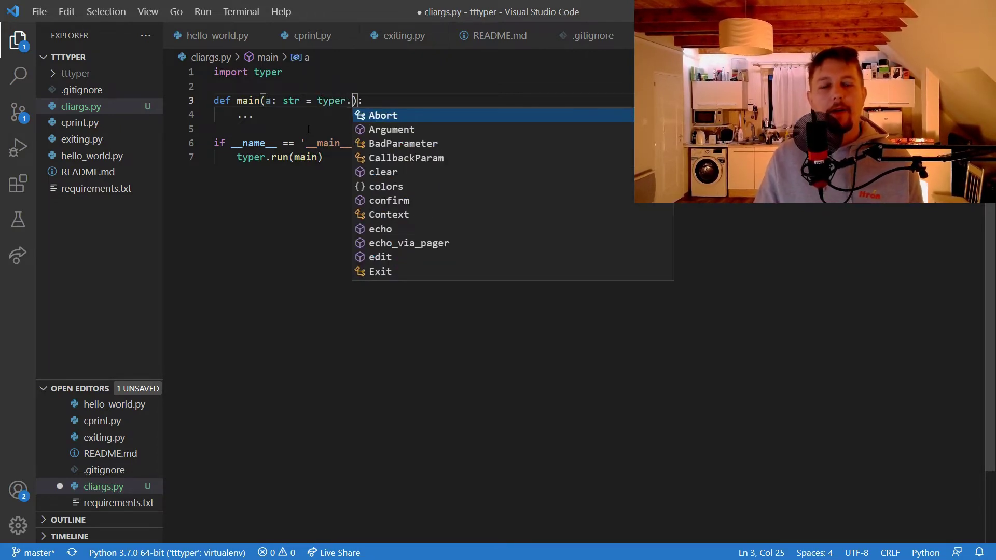
type("ARgumen()")
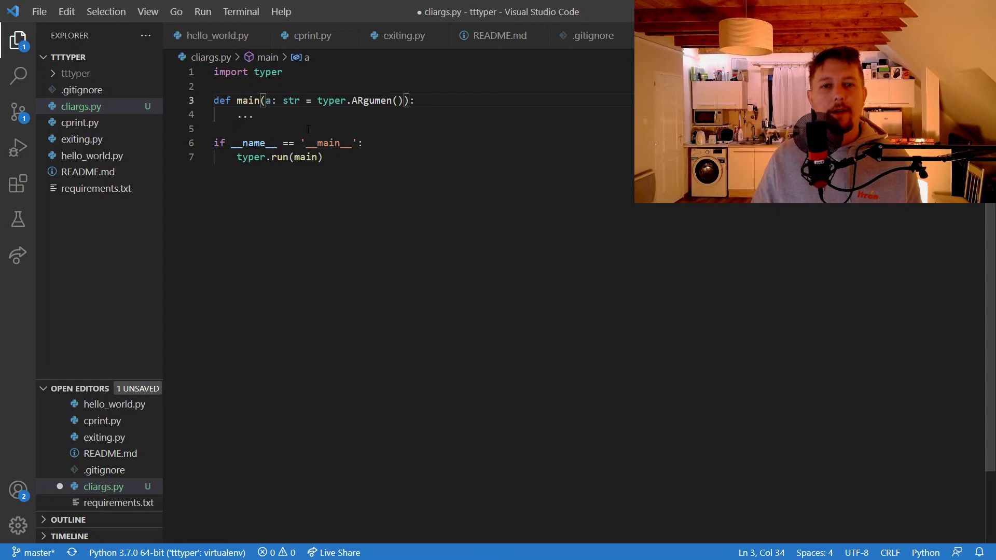
key("Left")
type("..")
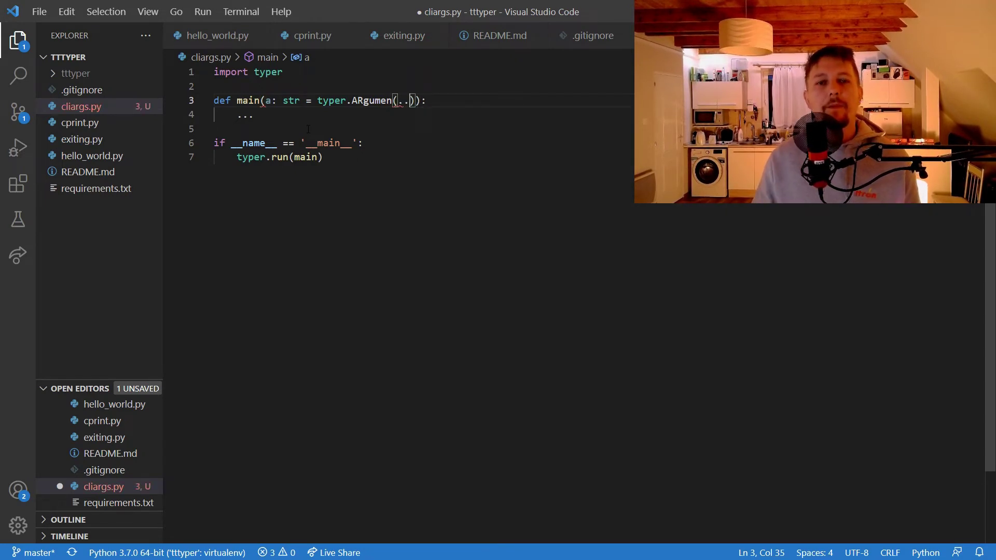
type(".")
key("ctrl+s")
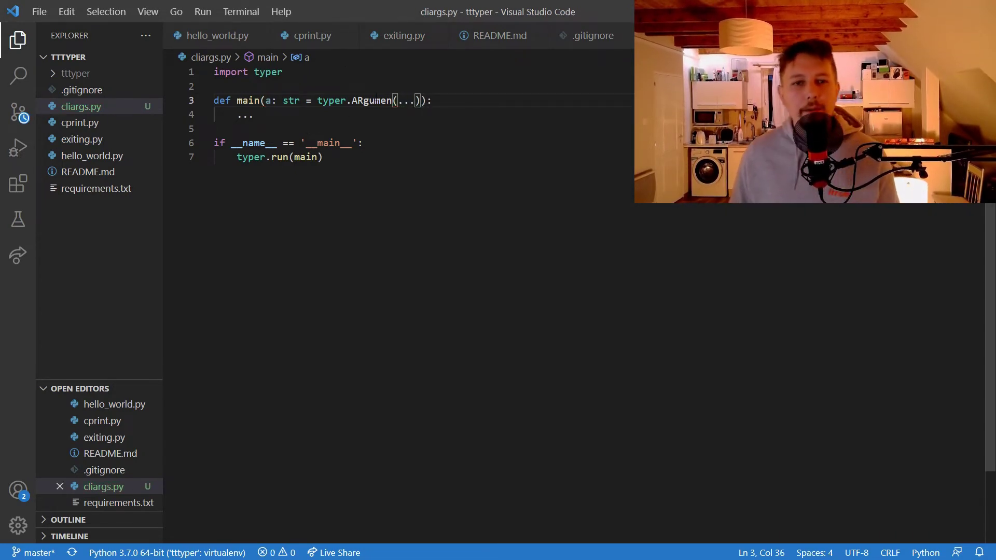
Correct the misspelled 'ARgumen' to Argument and save the script.
double_click(377, 101)
type("Argume")
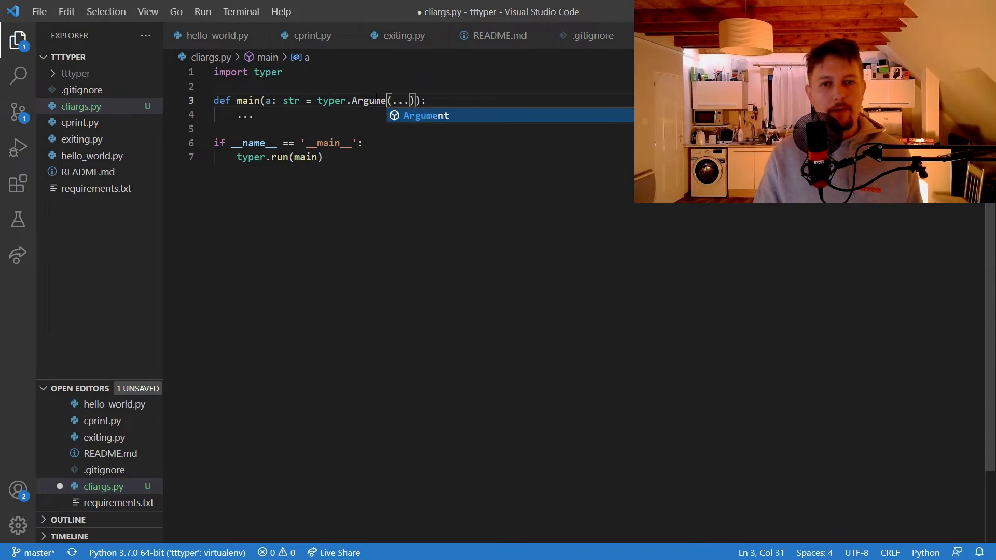
type("nt")
key("ctrl+s")
left_click(467, 114)
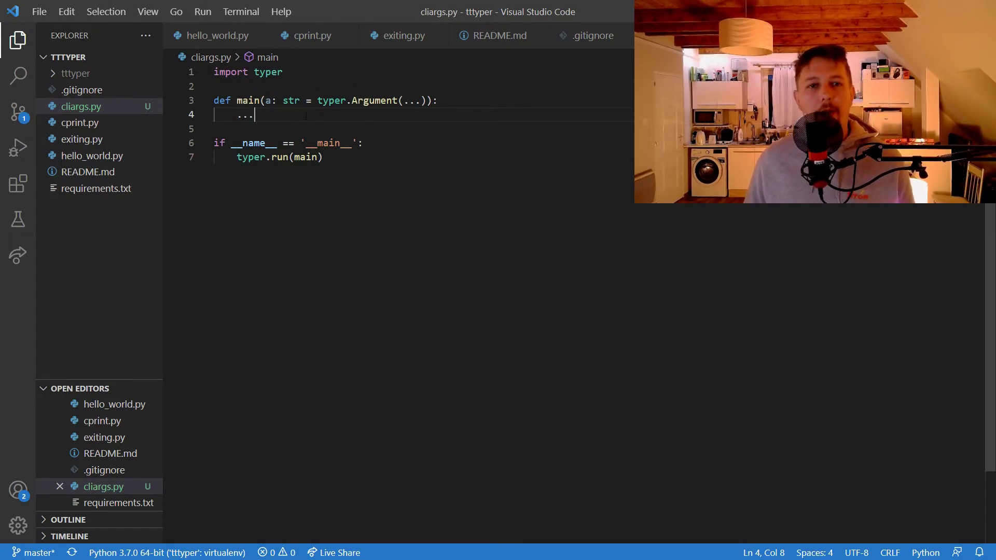
mouse_move(256, 114)
left_mouse_down()
mouse_move(243, 115)
mouse_move(249, 101)
mouse_move(255, 114)
left_mouse_up()
Replace main's body with typer.echo(f"The <a> is a required argument: {a}") and save.
key("BackSpace")
type("ype")
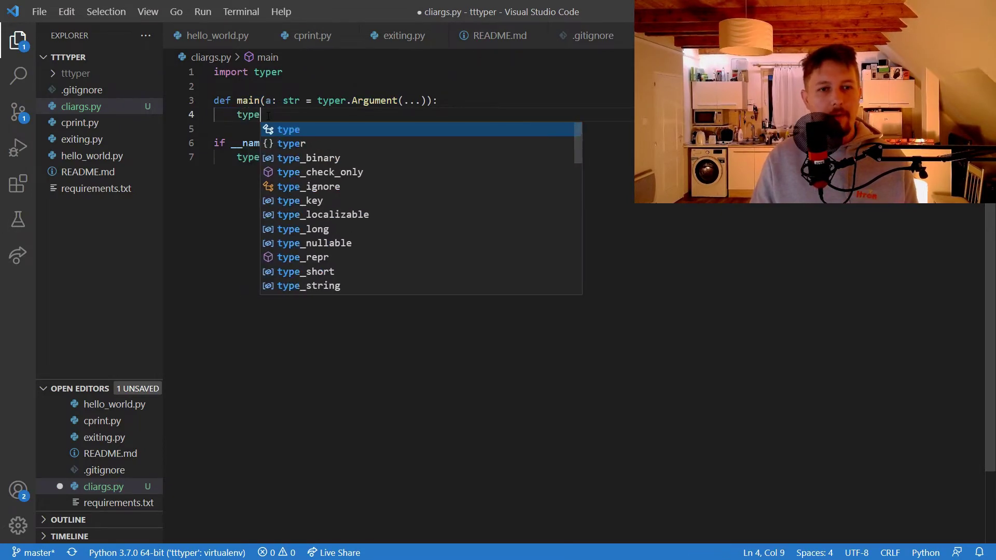
type("r.echo(")
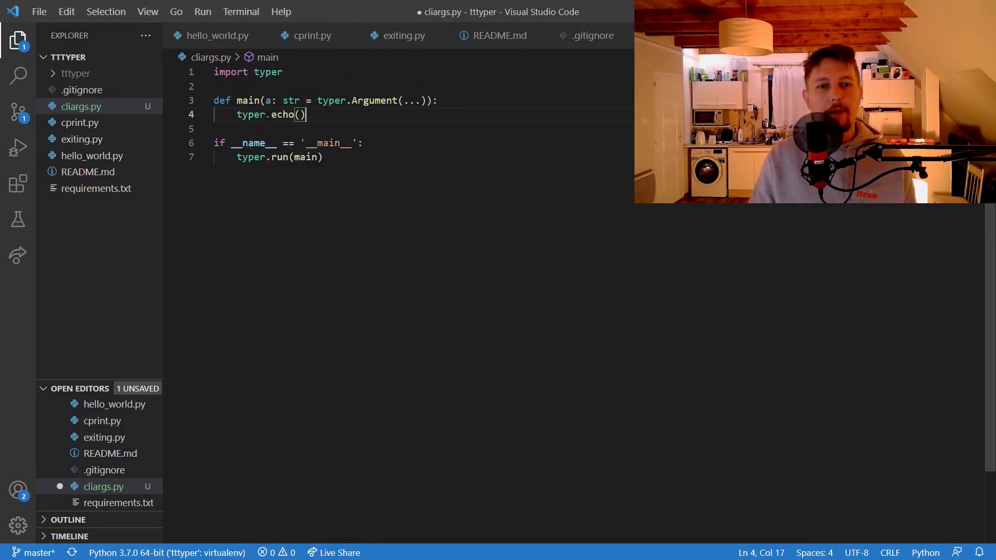
key("Down")
key("Up")
key("Left")
key("Right")
type("d")
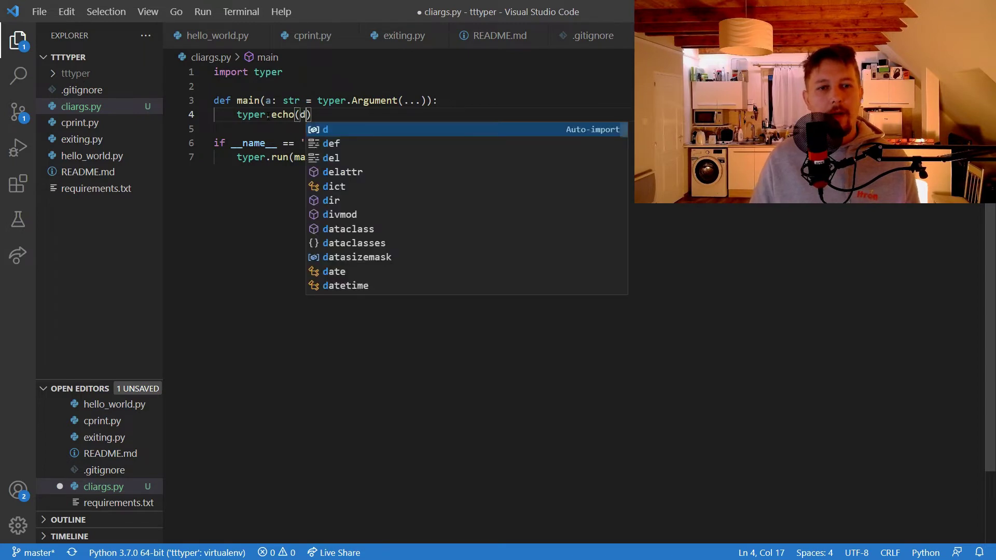
key("Escape")
key("BackSpace")
type("f\"")
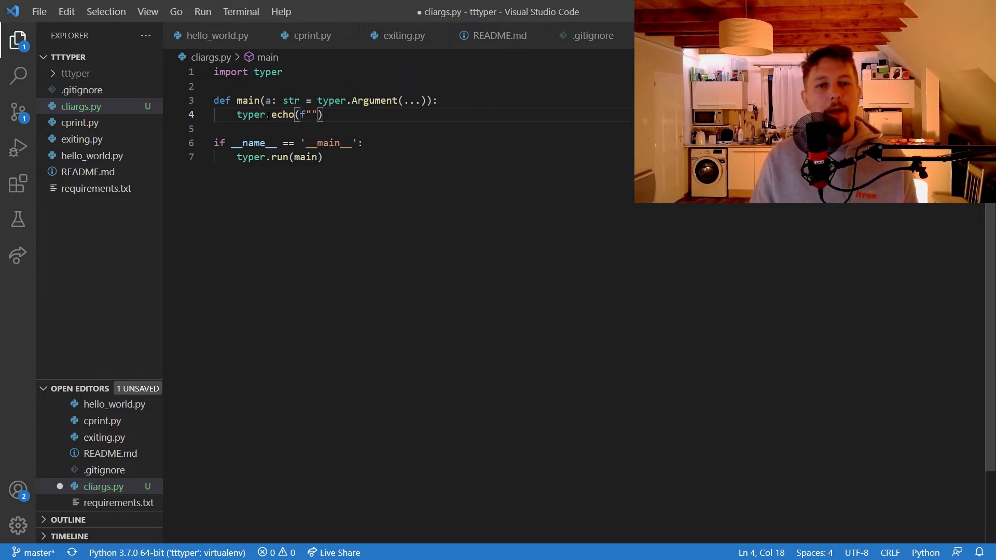
type("The <a")
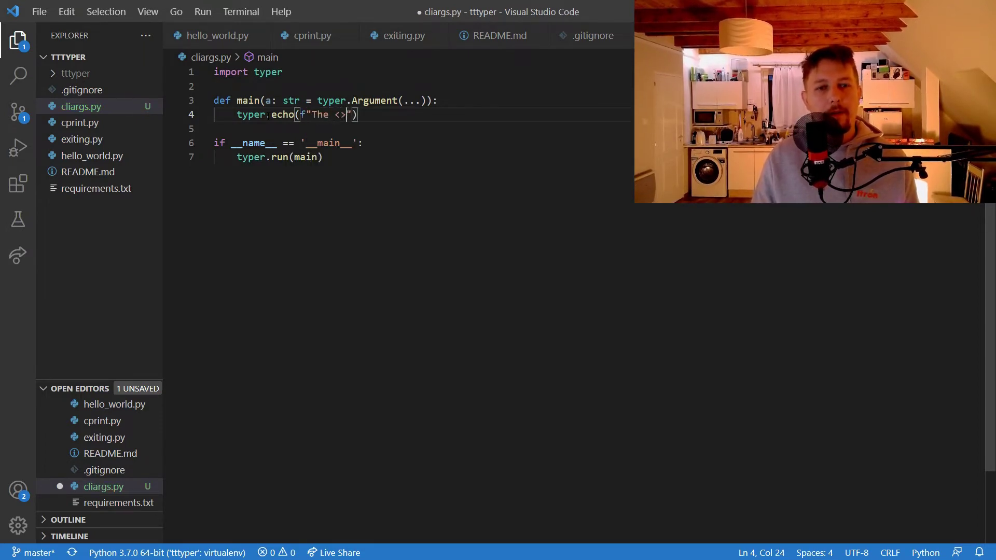
type("> is a req")
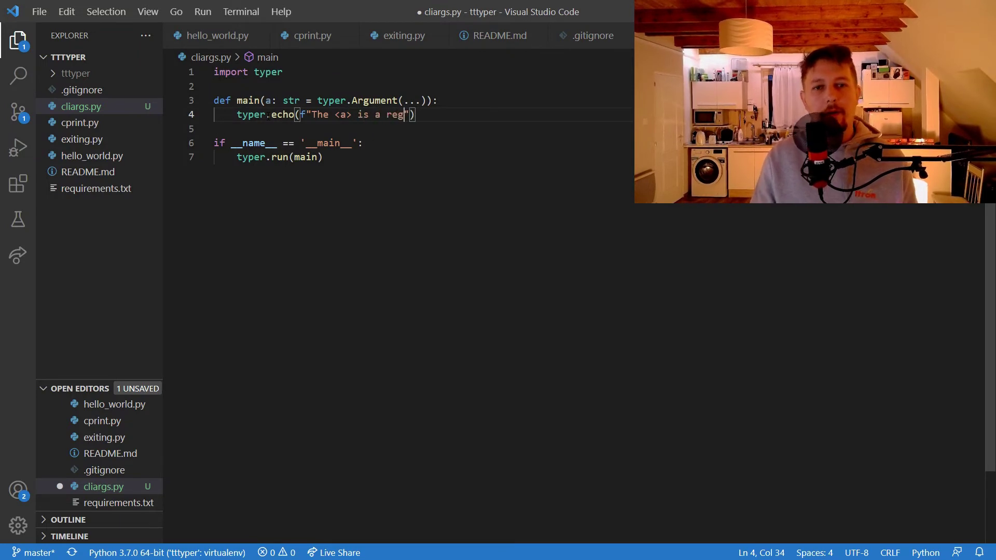
type("uired argu")
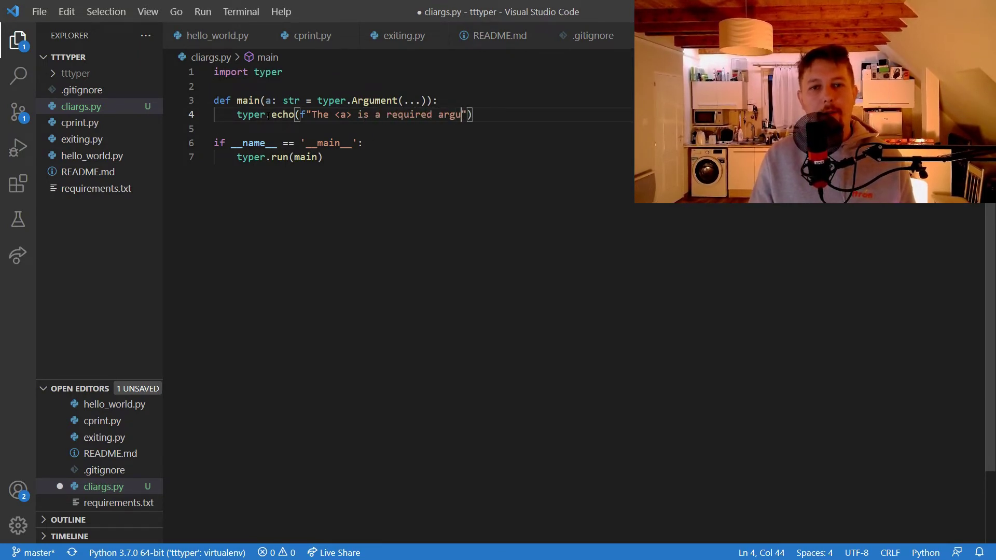
type("ment")
type(": {<")
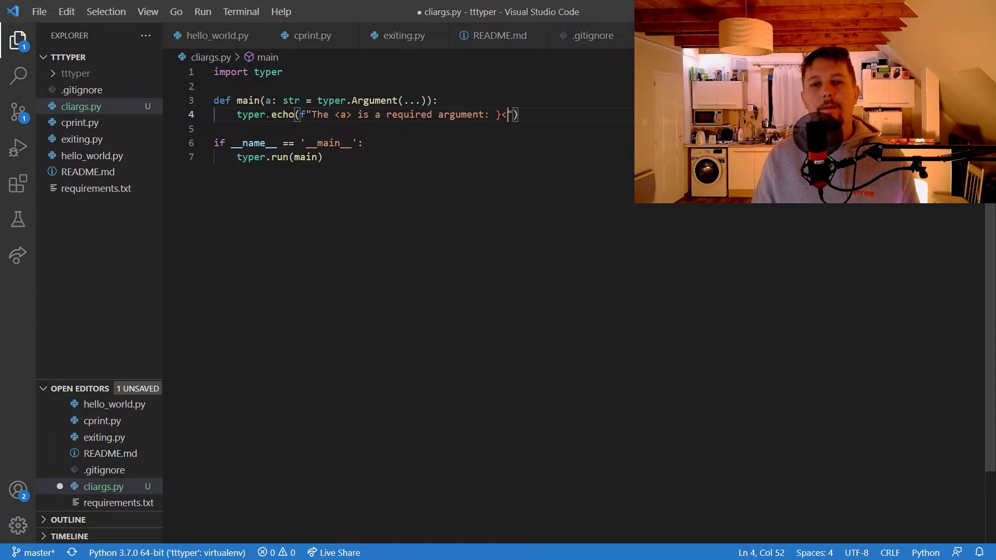
type("{a")
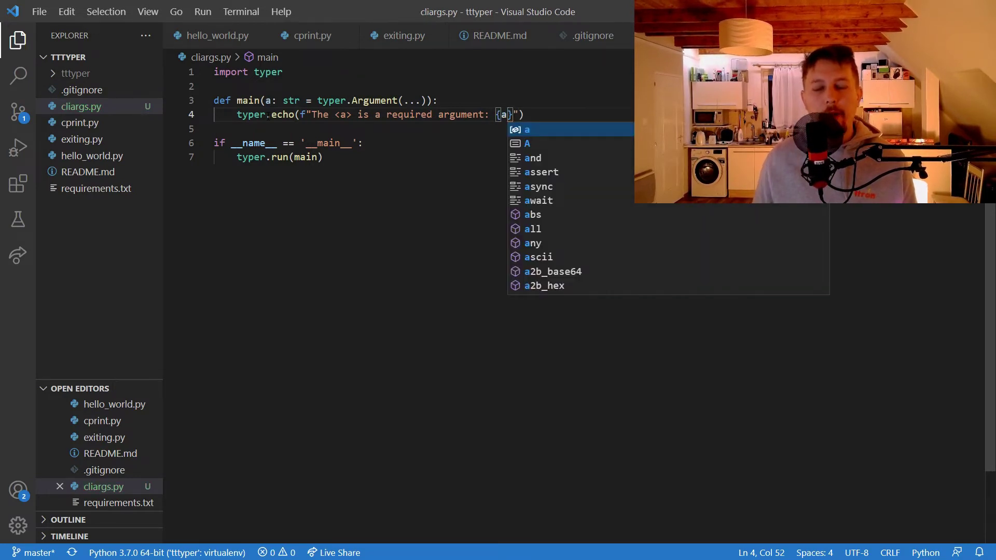
key("alt+Tab")
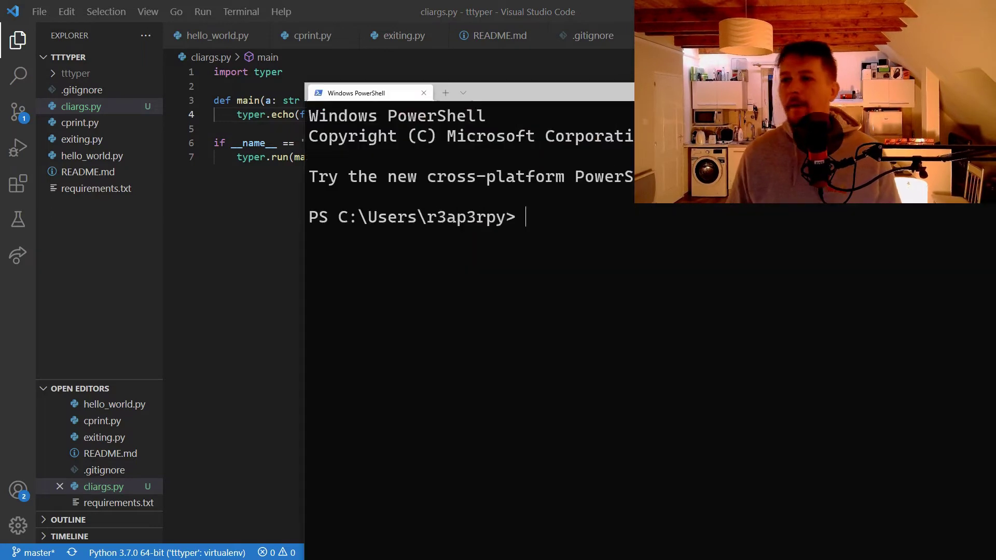
type("cd de")
Go to Desktop\tttyper and activate the tttyper virtual environment.
key("Tab")
key("Return")
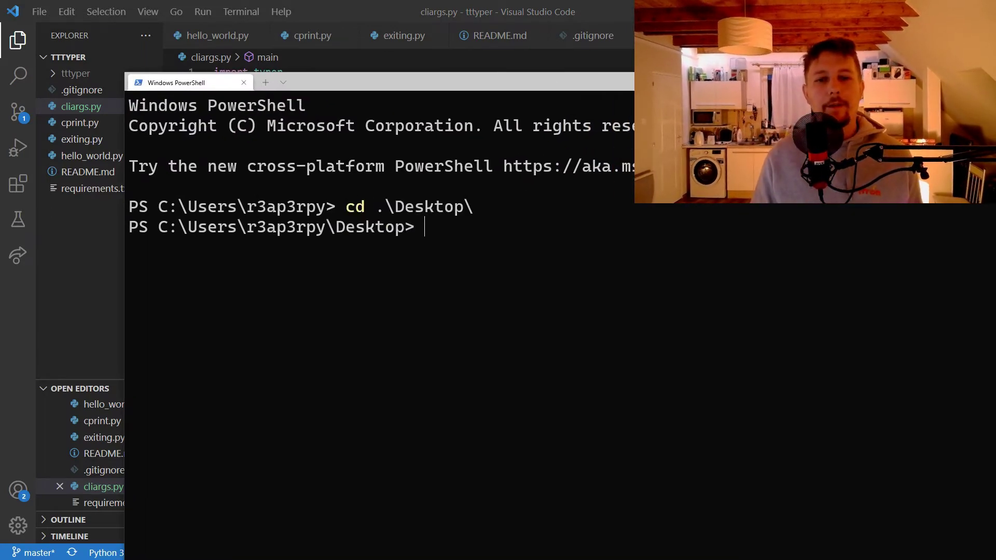
type("cd ")
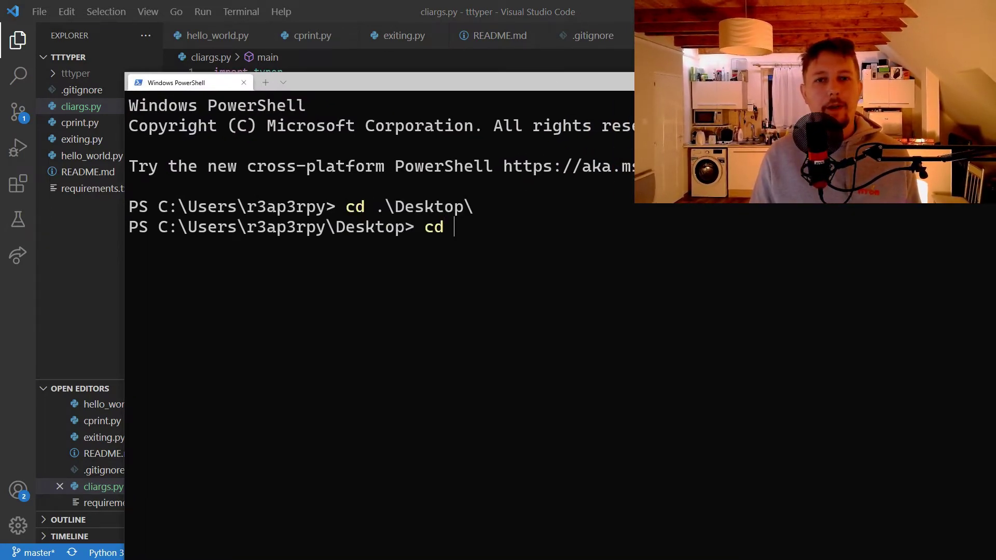
type(".\\t")
key("Tab")
key("Return")
type("tty")
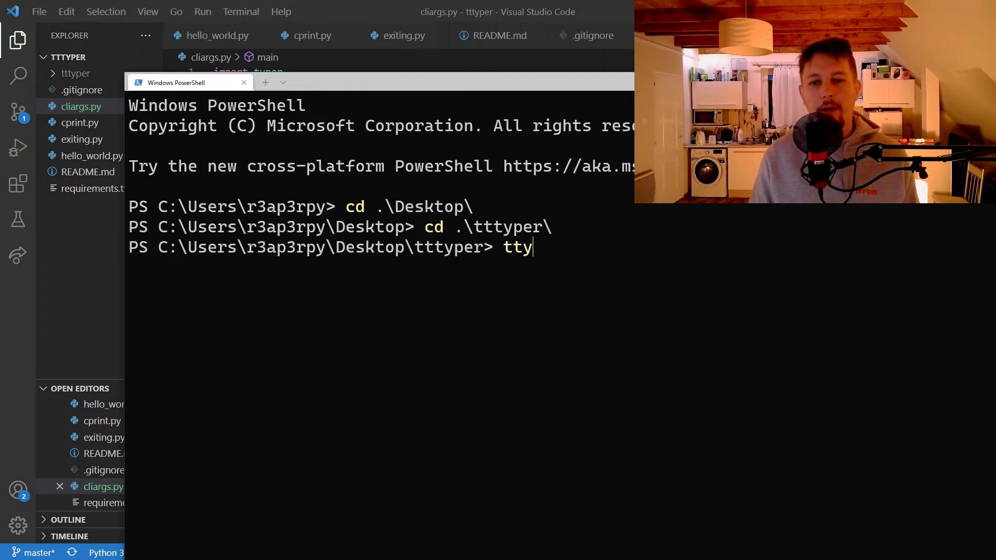
key("Tab")
type("S")
key("Tab")
type("a")
key("Tab")
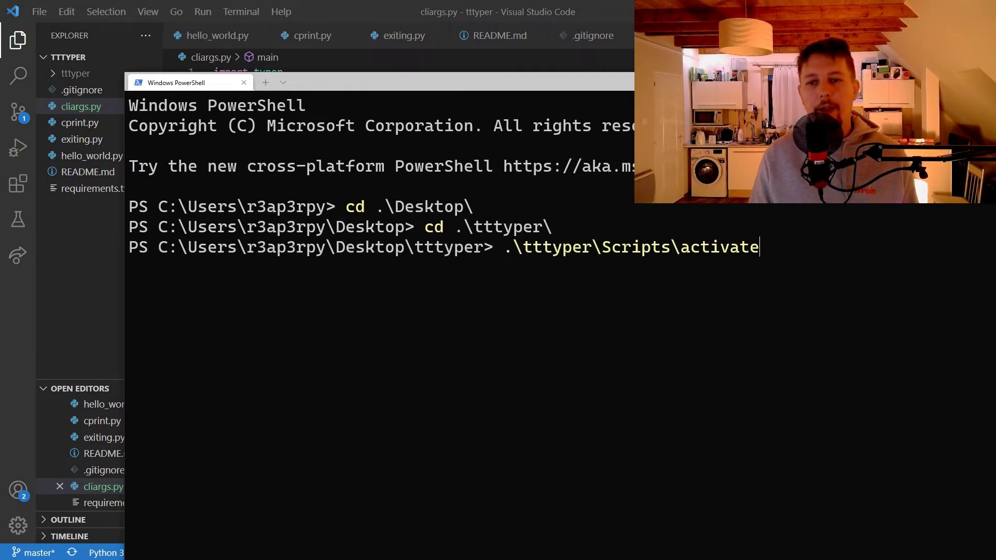
key("Return")
Maximize PowerShell and run python .\cliargs.py --help, showing the required A argument.
double_click(537, 81)
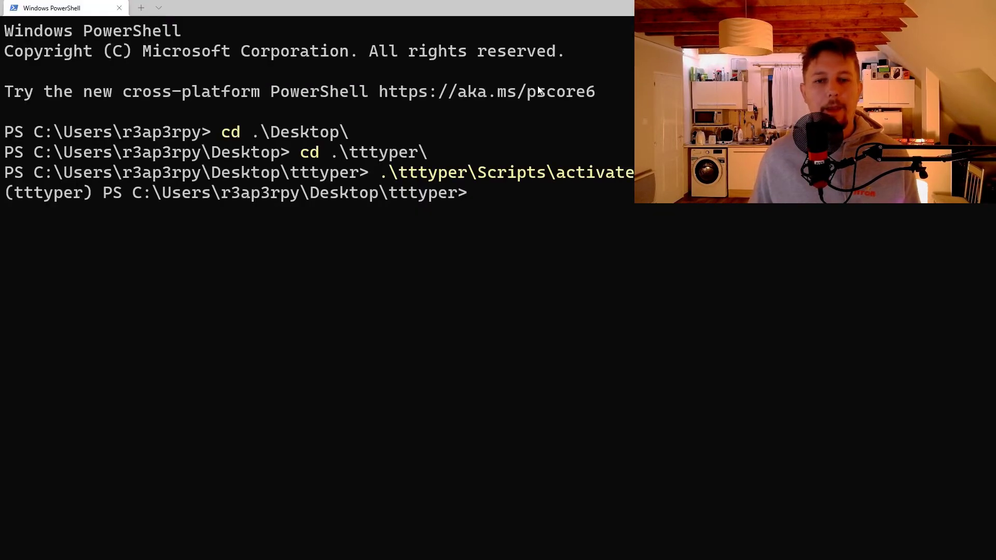
type("pytho")
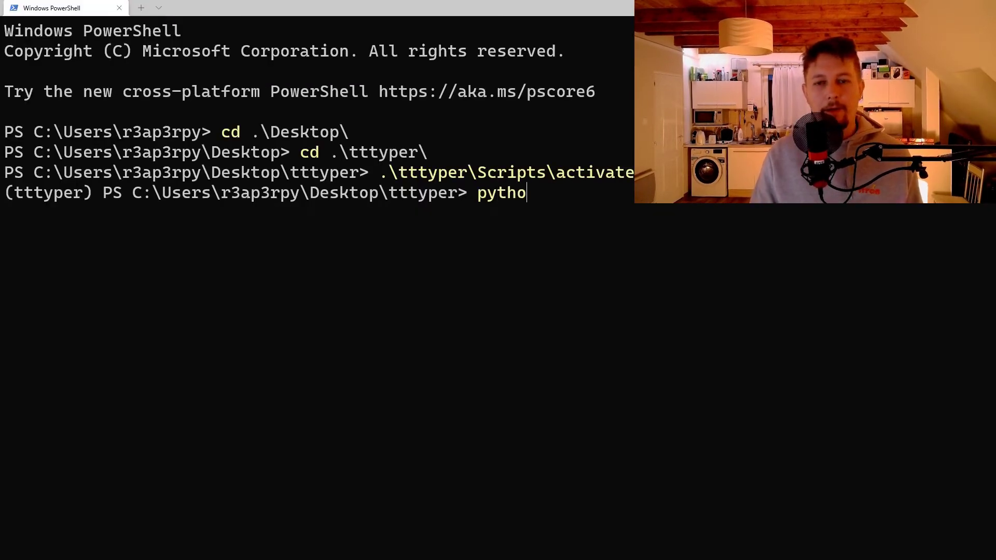
type("n .\\cl")
key("Tab")
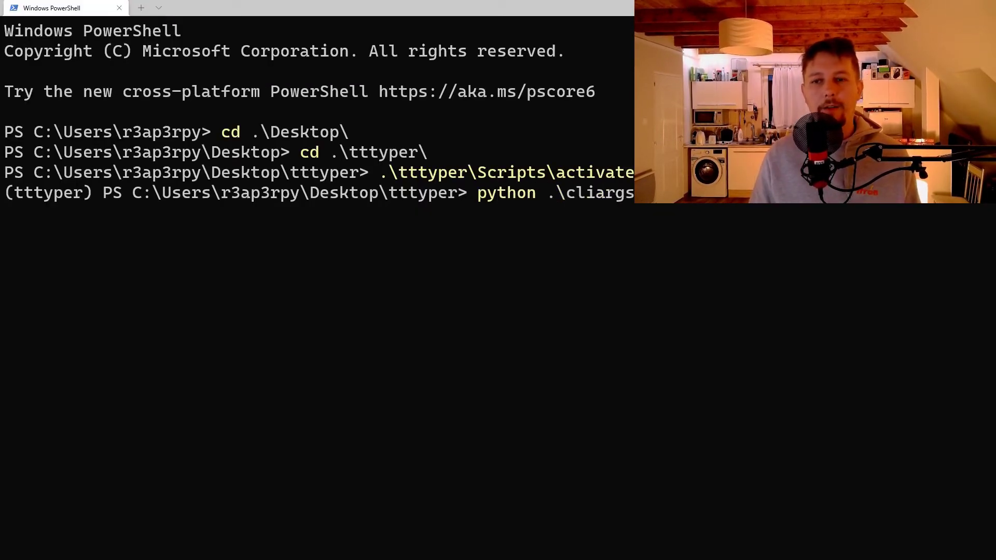
key("Return")
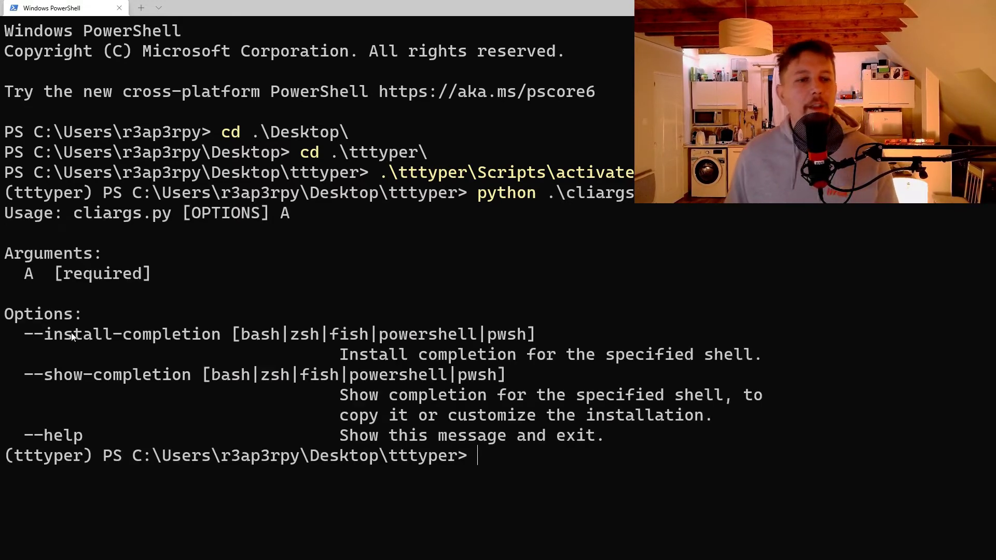
left_click_drag(31, 278, 152, 278)
left_click(337, 271)
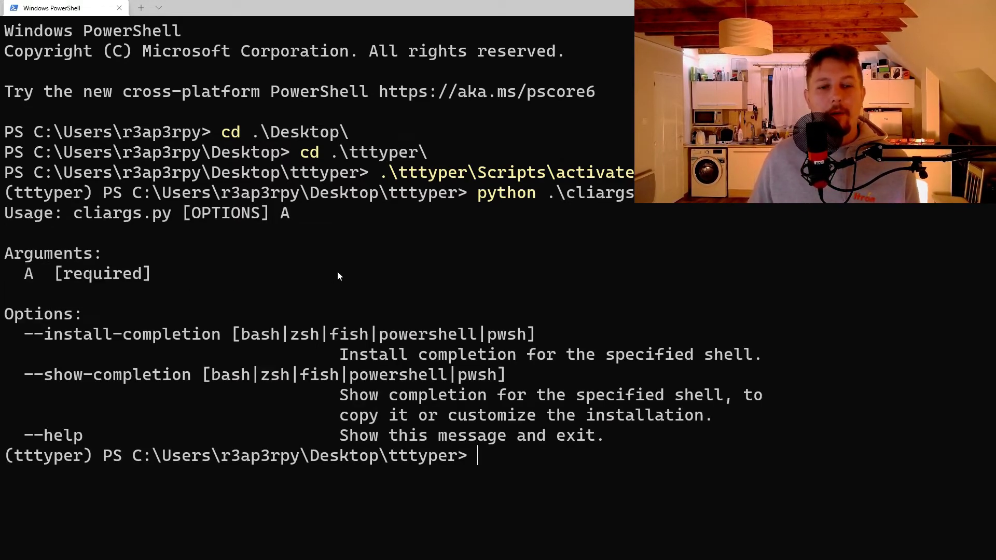
Run python .\cliargs.py Daniel to print the required-argument message.
key("Up")
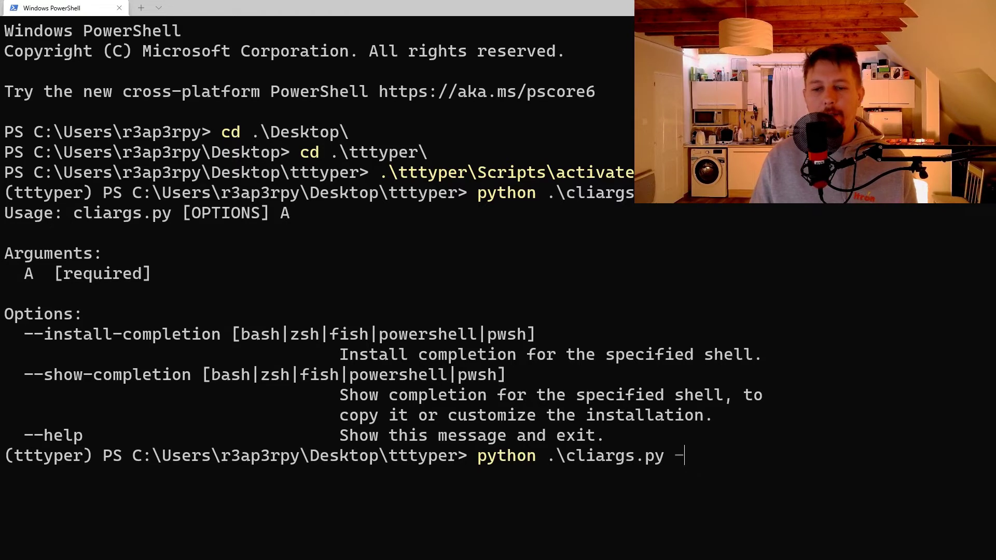
type("aniel")
key("Return")
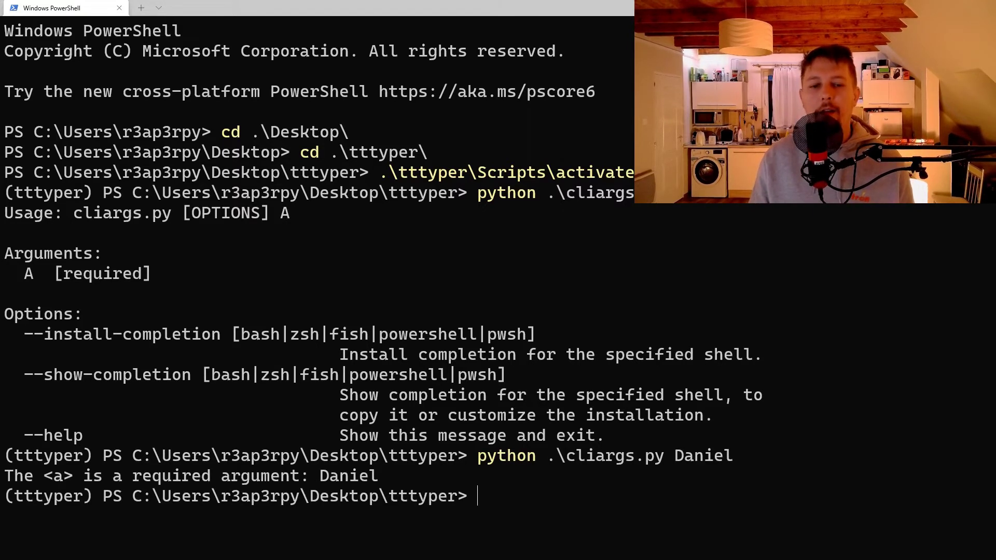
left_click_drag(6, 476, 327, 487)
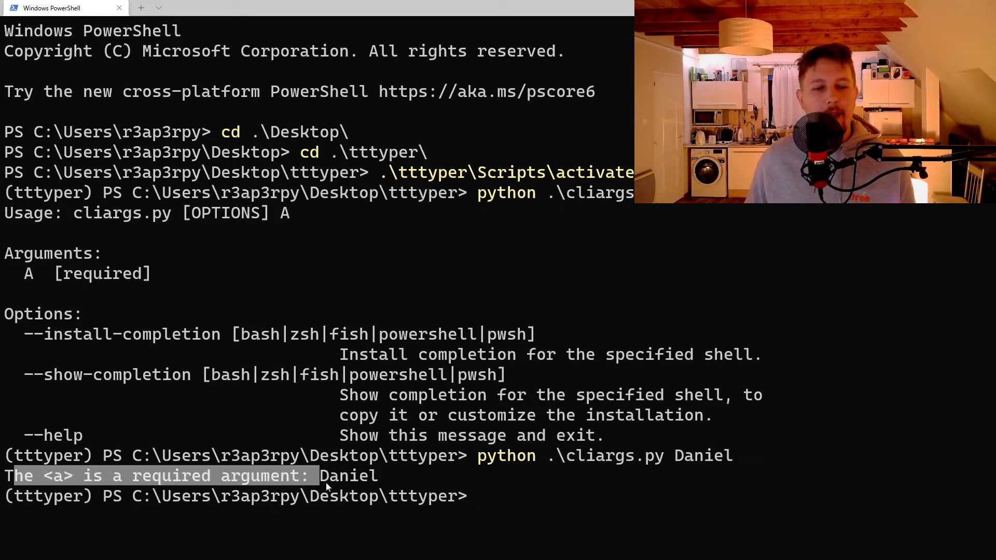
left_click(447, 295)
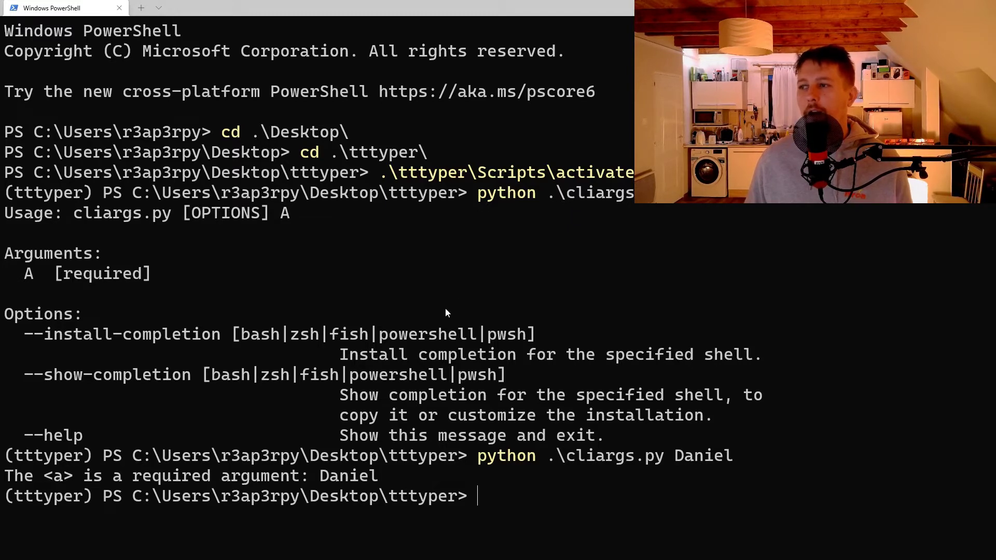
key("alt+Tab")
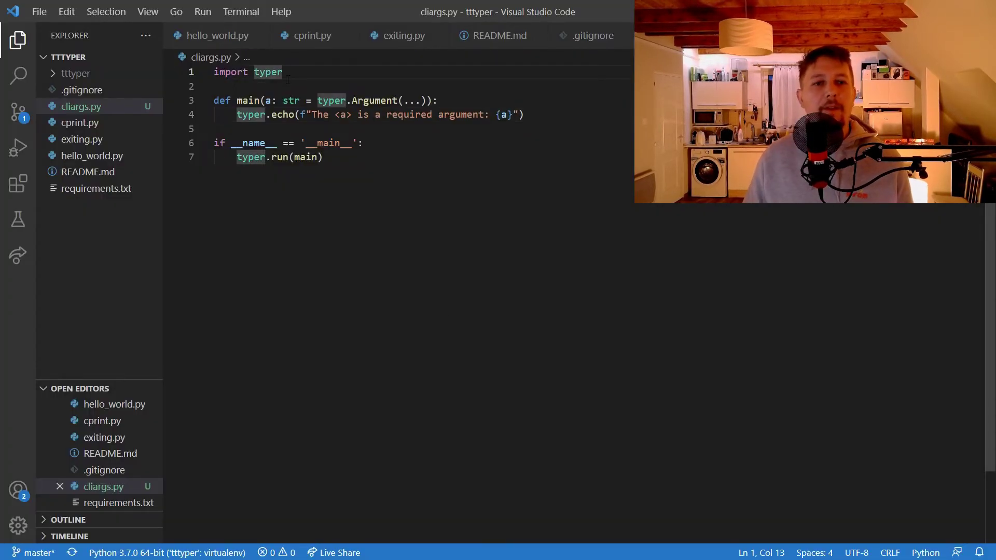
Import Optional, add b: Optional[int] = typer.Argument(None) to main, and save.
key("Return")
type("from typ")
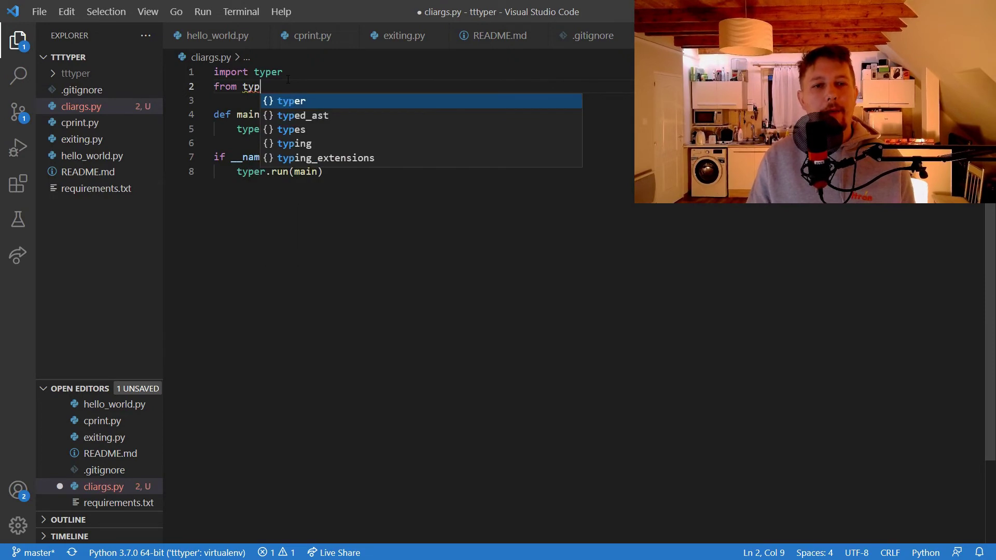
type("ing import O")
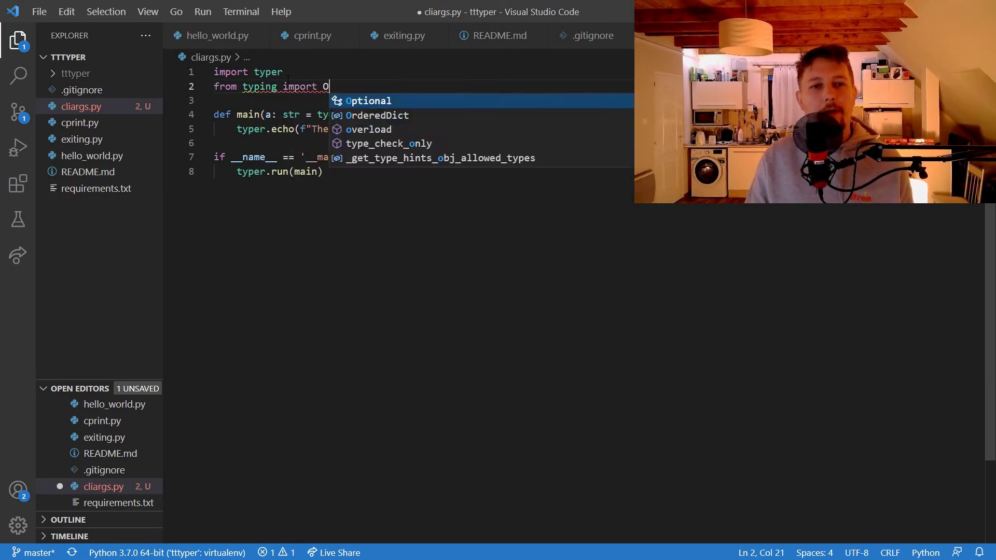
type("ptzio")
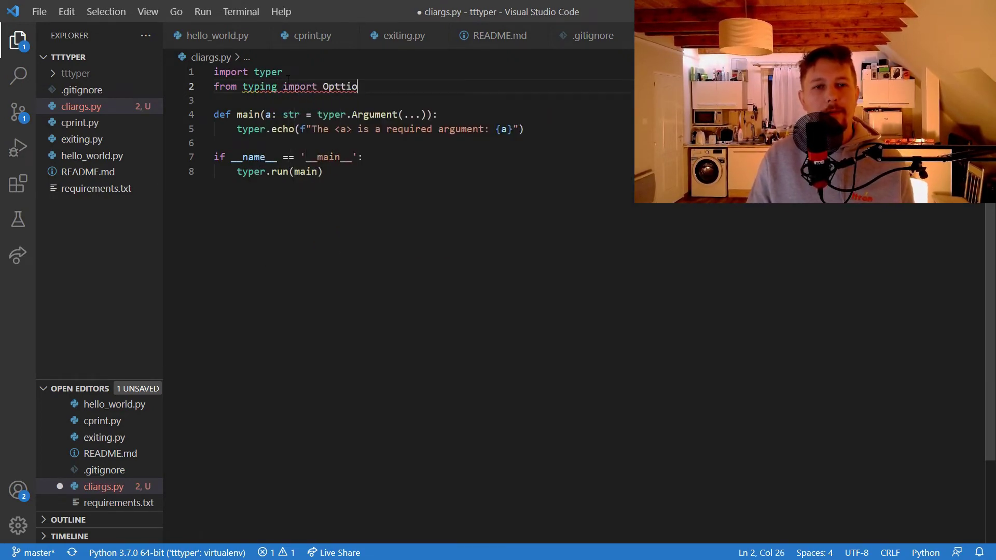
type("io")
key("Return")
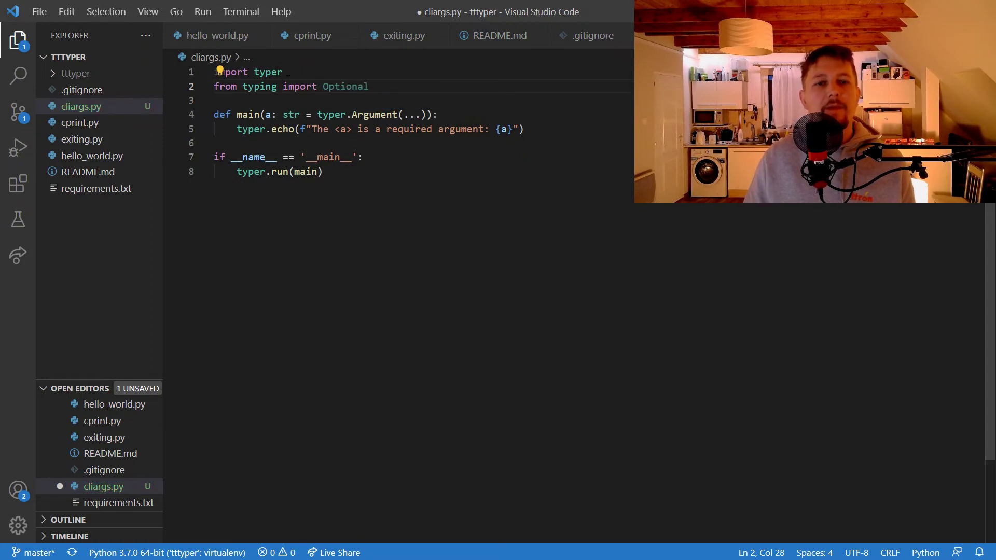
left_click(434, 115)
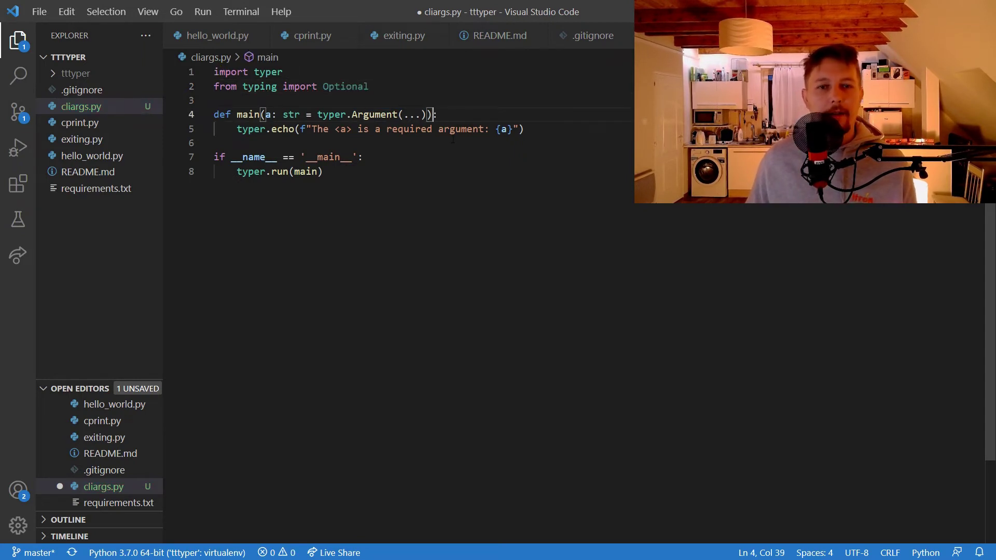
type(", bv")
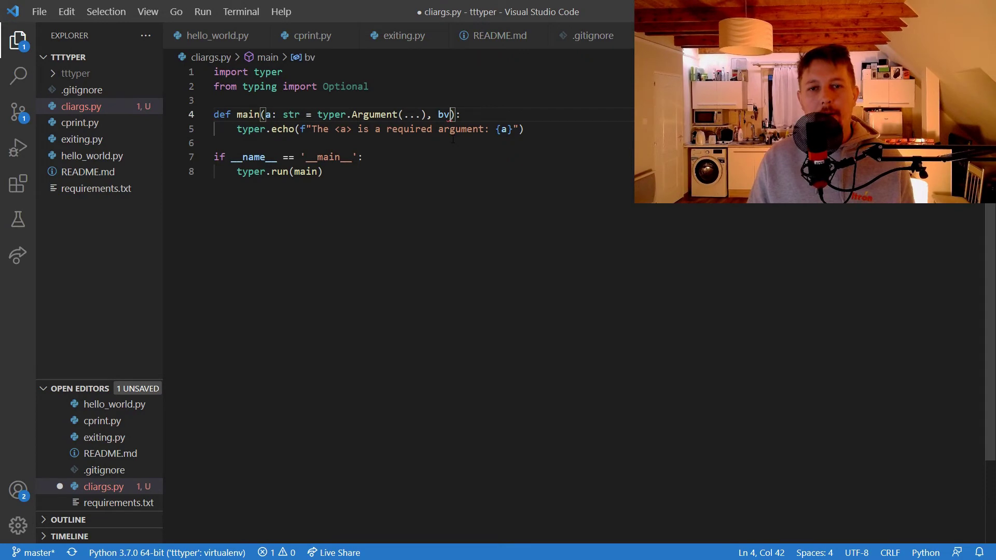
key("BackSpace")
type(": ")
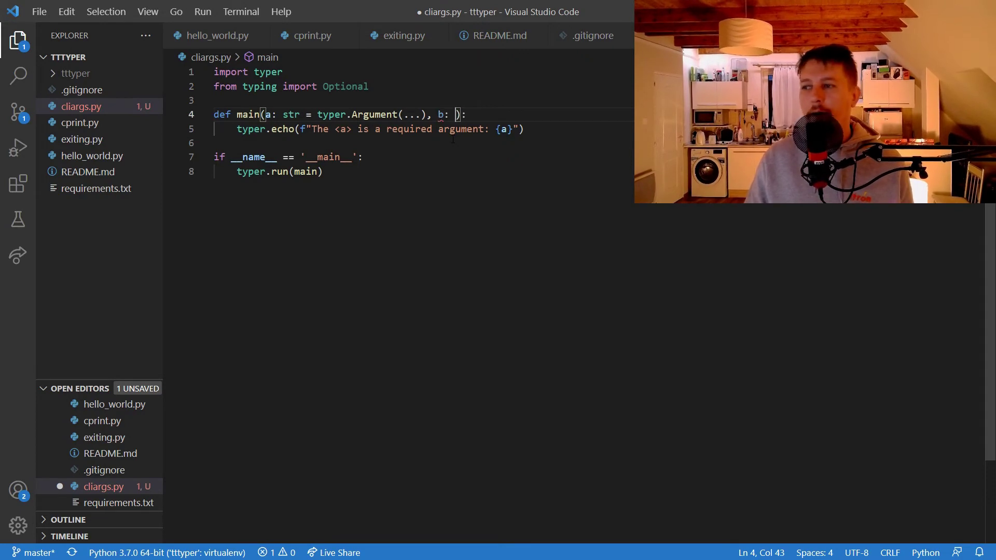
type("Opti")
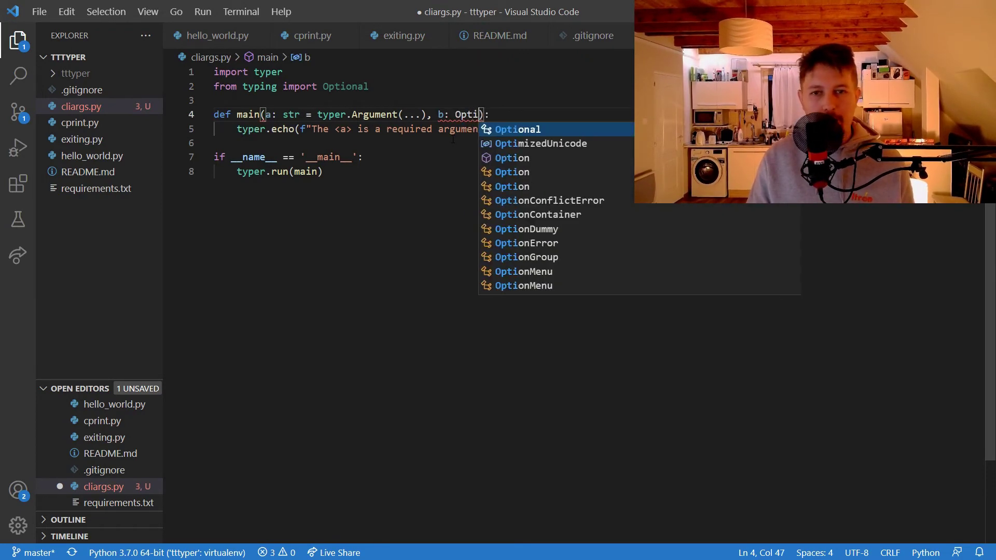
key("Tab")
type("int")
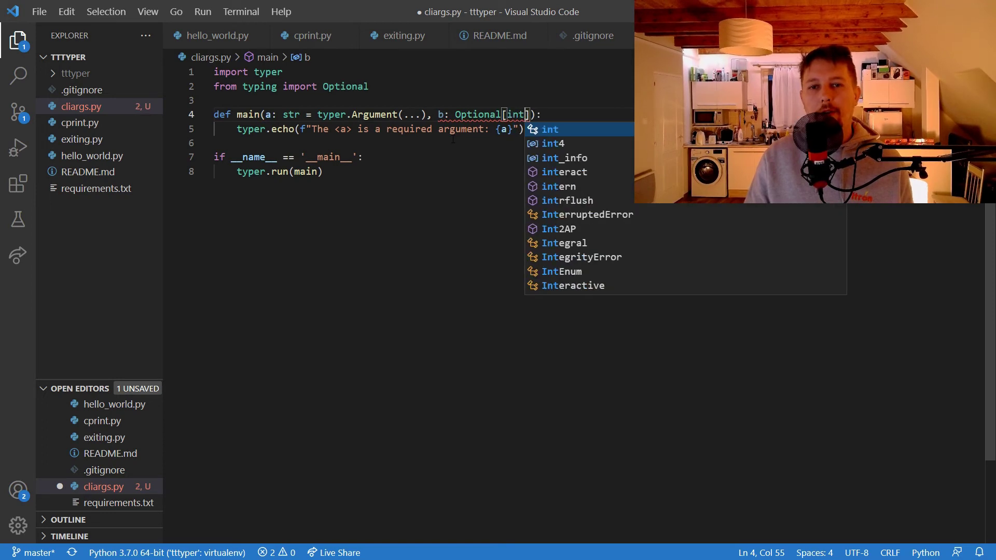
type("] ")
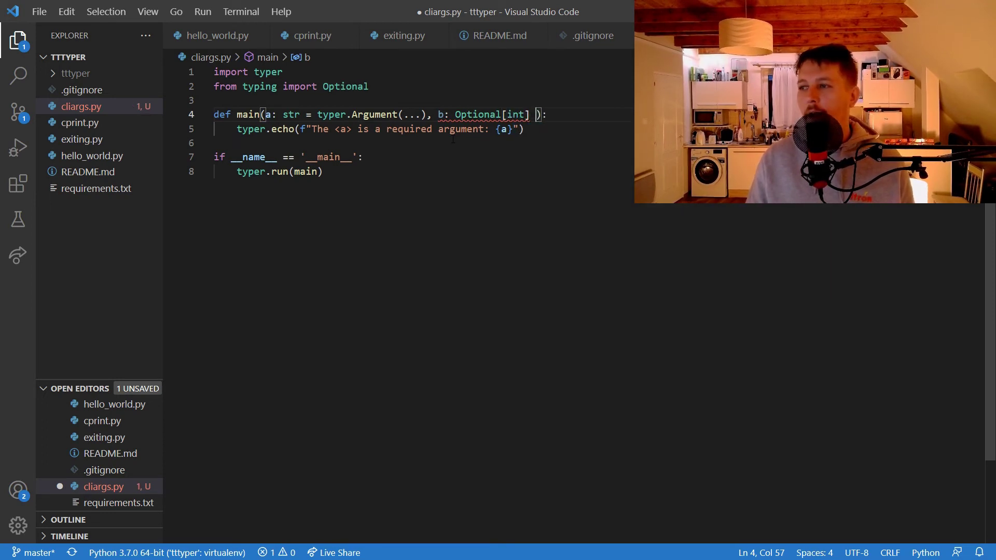
type(" typer")
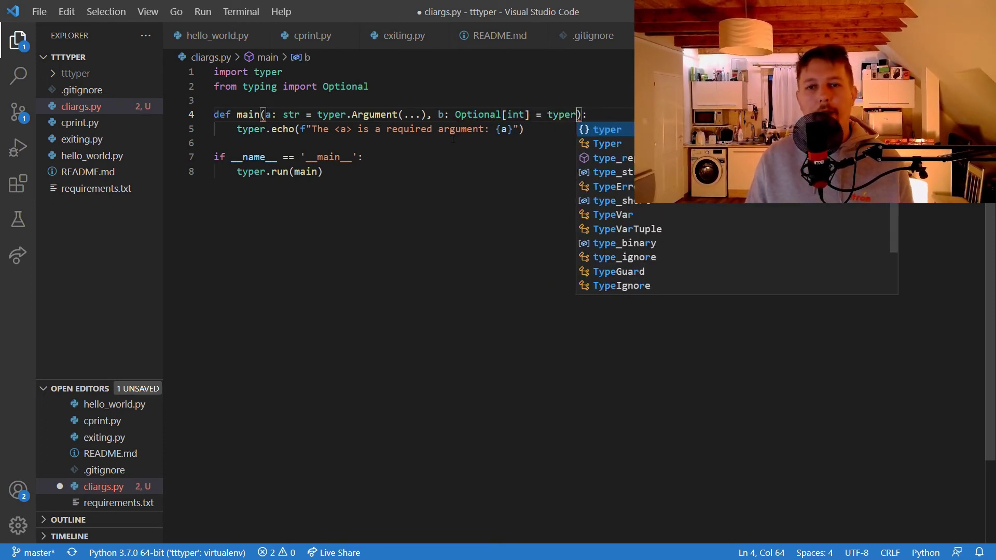
type(".Ar")
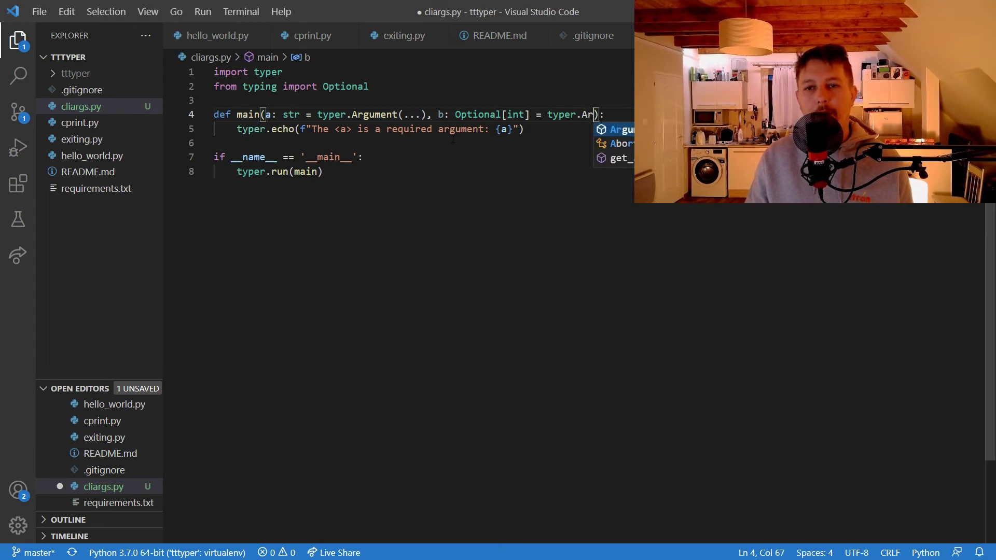
type("gument(")
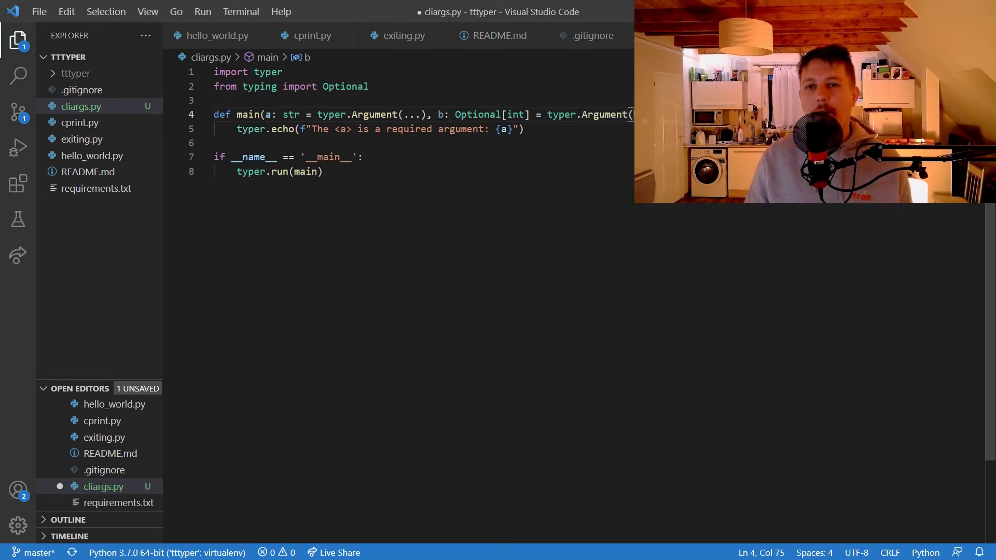
type("Non")
key("ctrl+s")
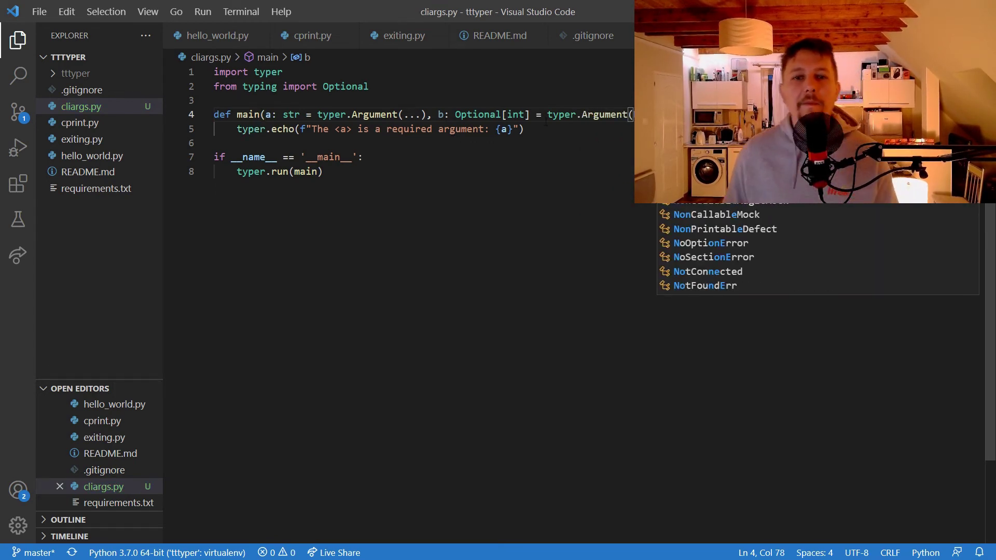
Start a second typer.echo() call on the indented line after the first echo.
left_click(574, 144)
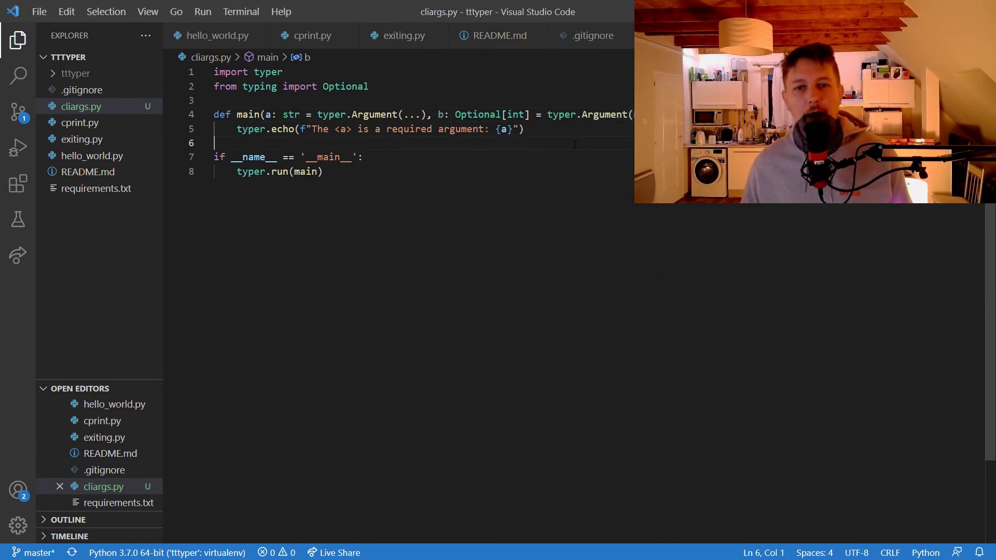
key("Tab")
type("typer.")
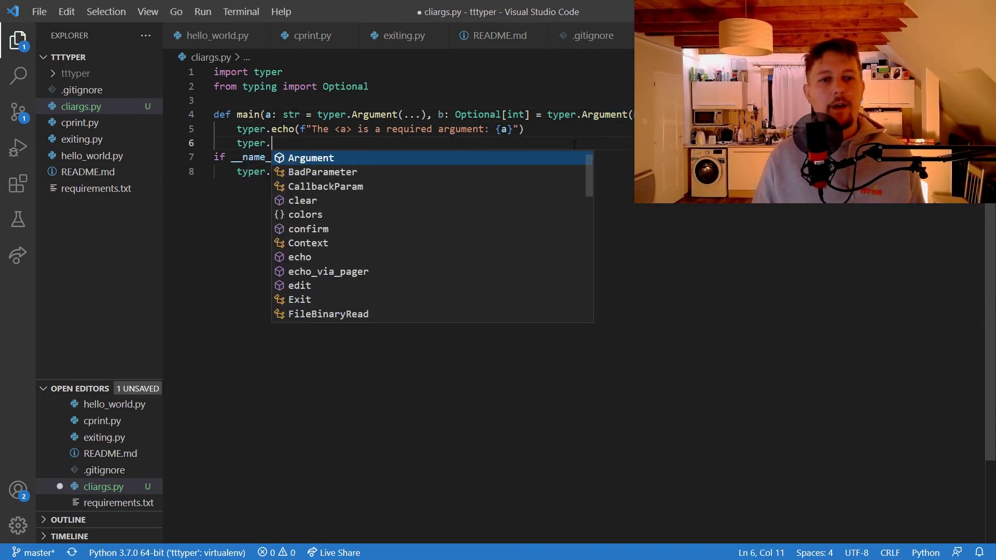
type("ech")
key("Tab")
type("()")
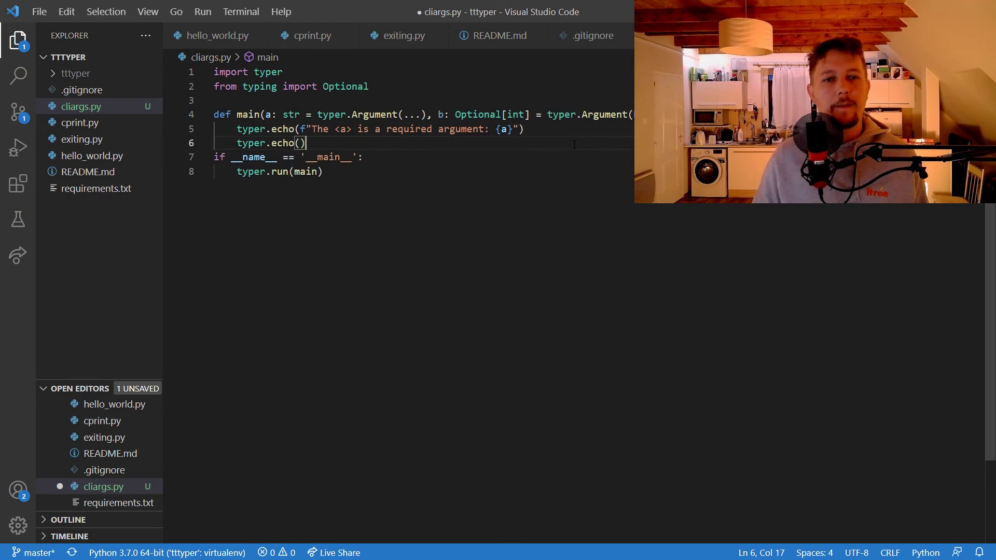
type("f\"The ")
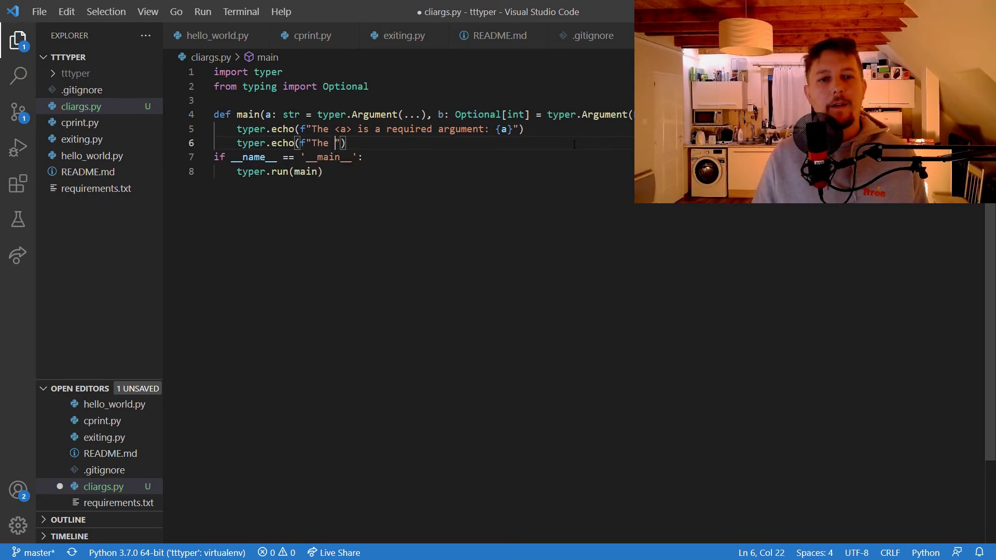
type("<b>")
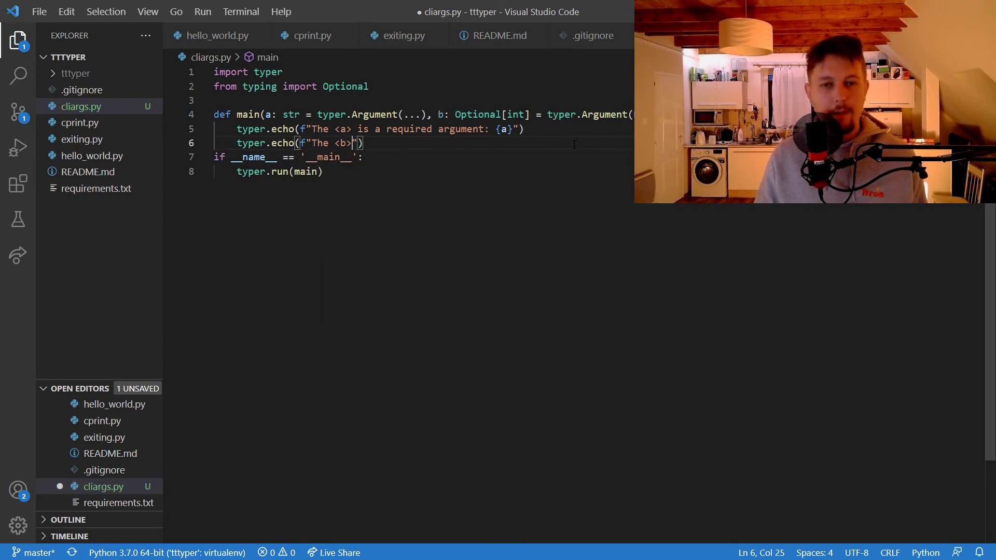
type("option")
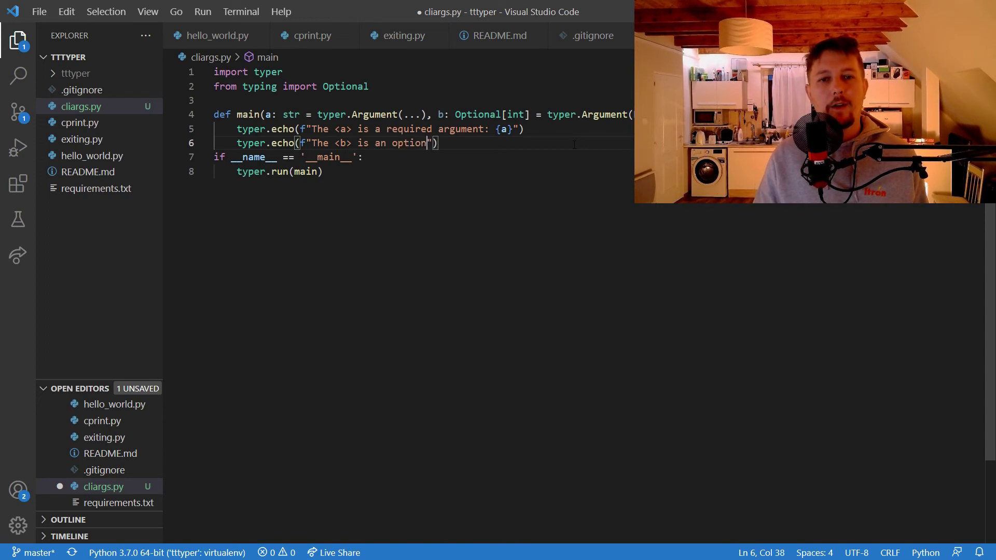
type("gument")
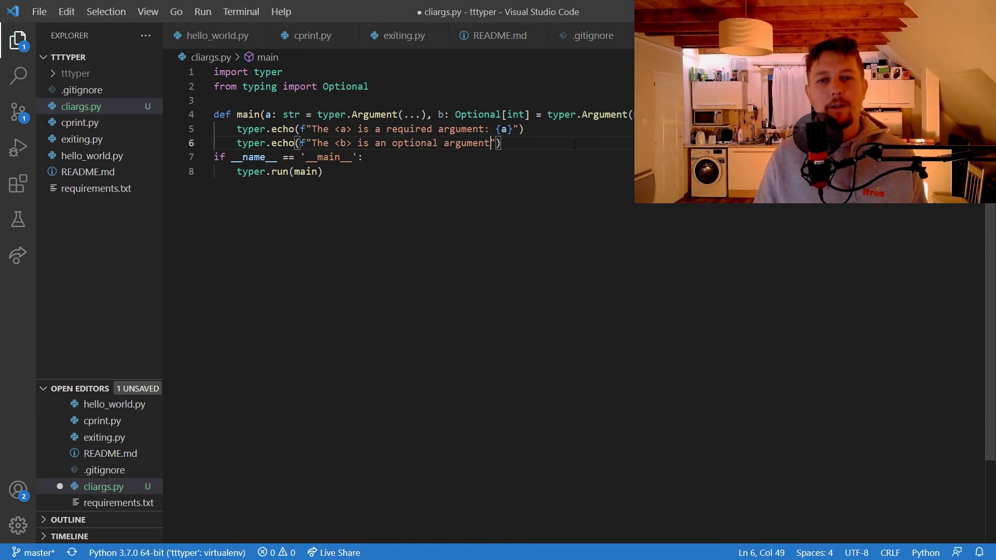
type("{{")
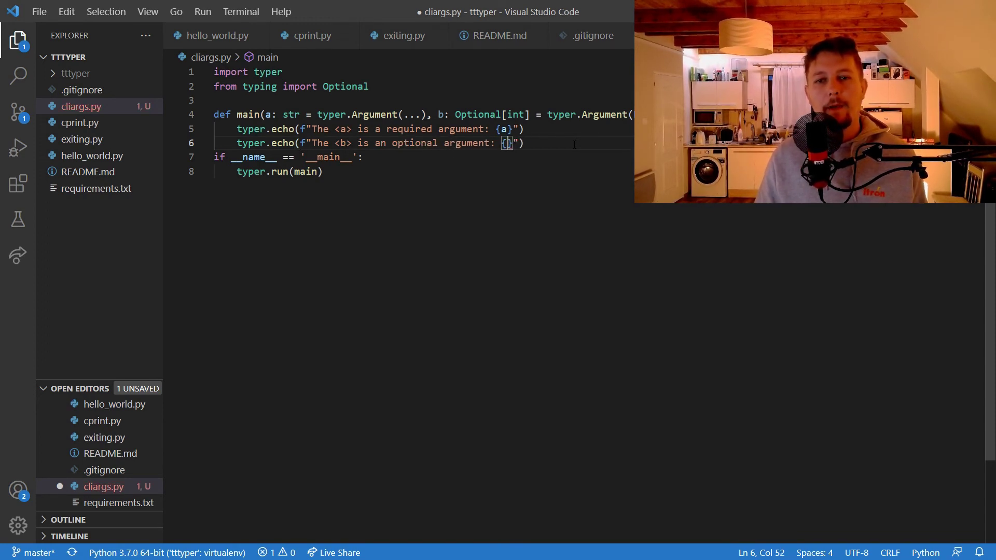
Rerun python .\cliargs.py --help to see optional [B], then recall the one-argument command.
key("alt+Tab")
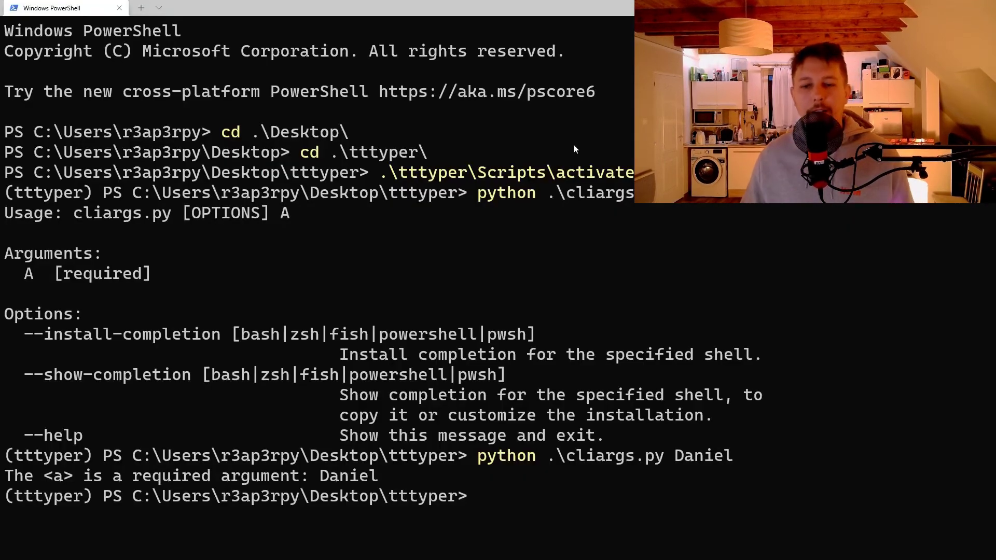
key("Up")
key("Up")
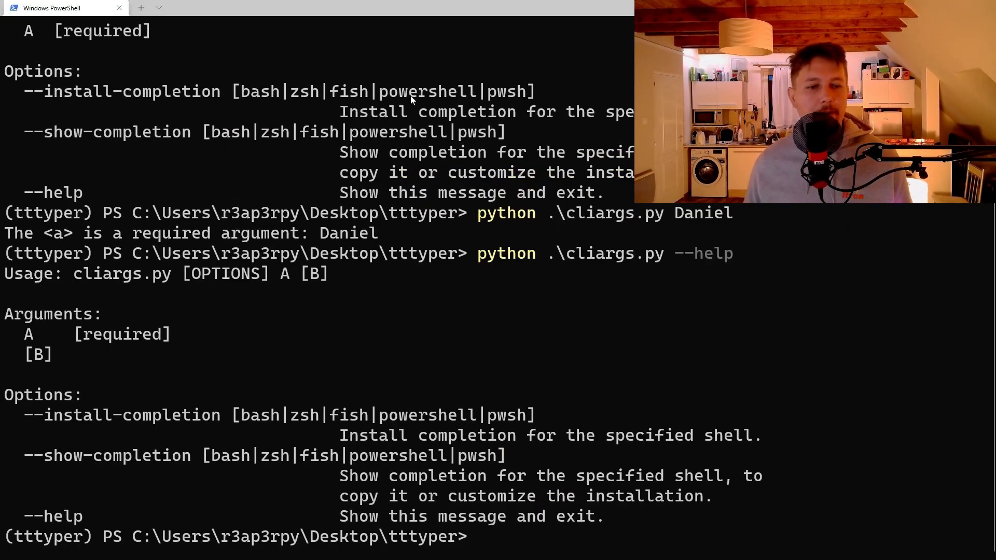
mouse_move(19, 331)
left_mouse_down()
mouse_move(99, 355)
mouse_move(23, 349)
left_mouse_up()
left_click(287, 358)
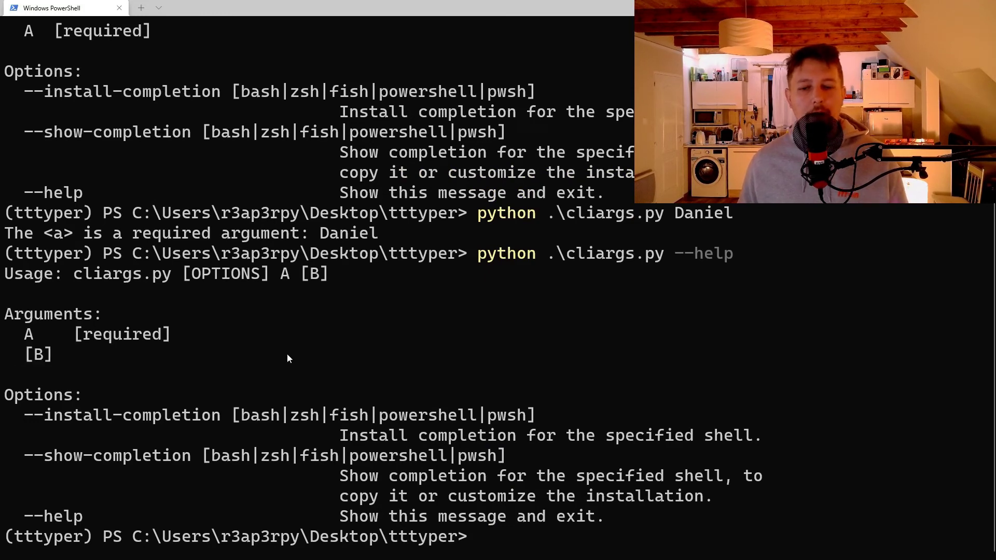
key("Up")
key("Up")
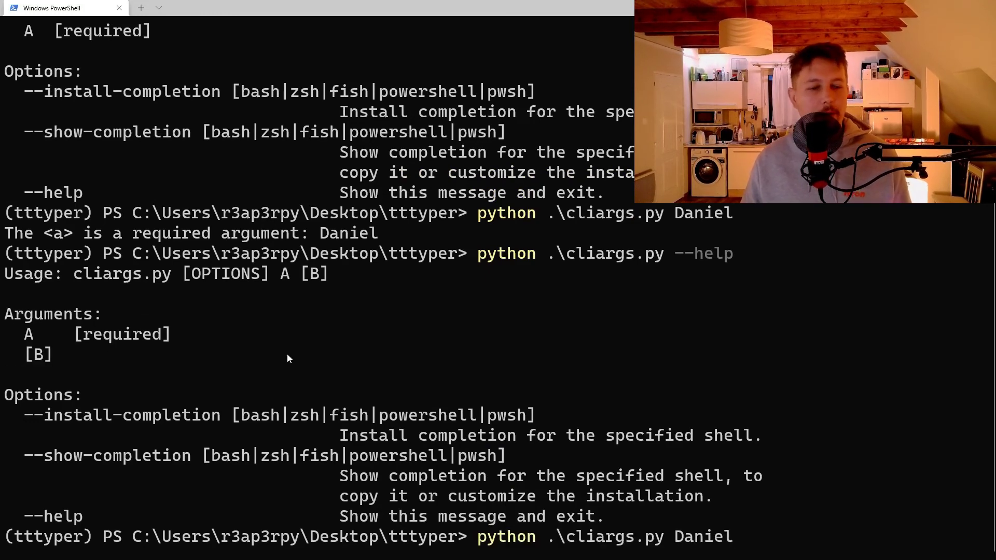
Run with only A, printing b as None, then with a word as B for an invalid-integer error.
key("Return")
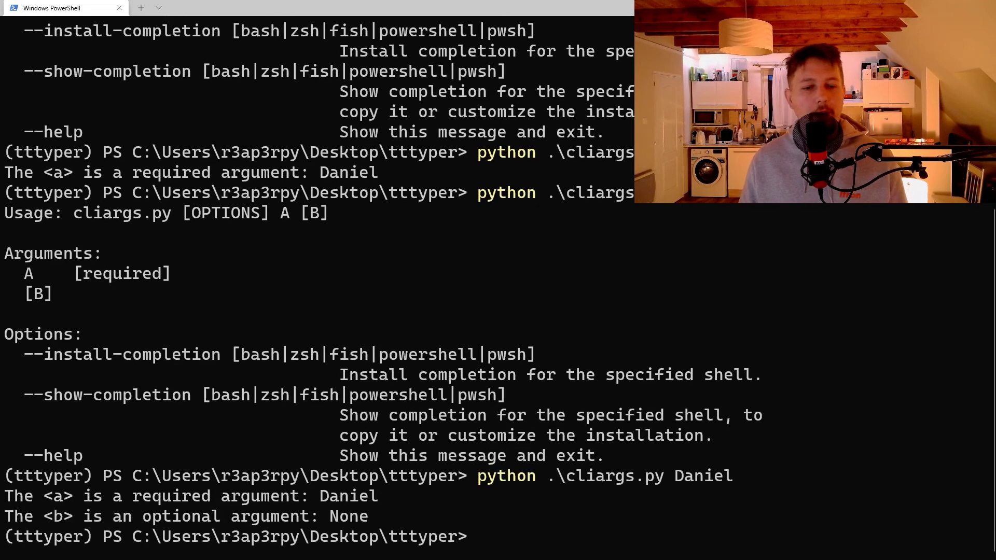
left_click_drag(290, 517, 353, 518)
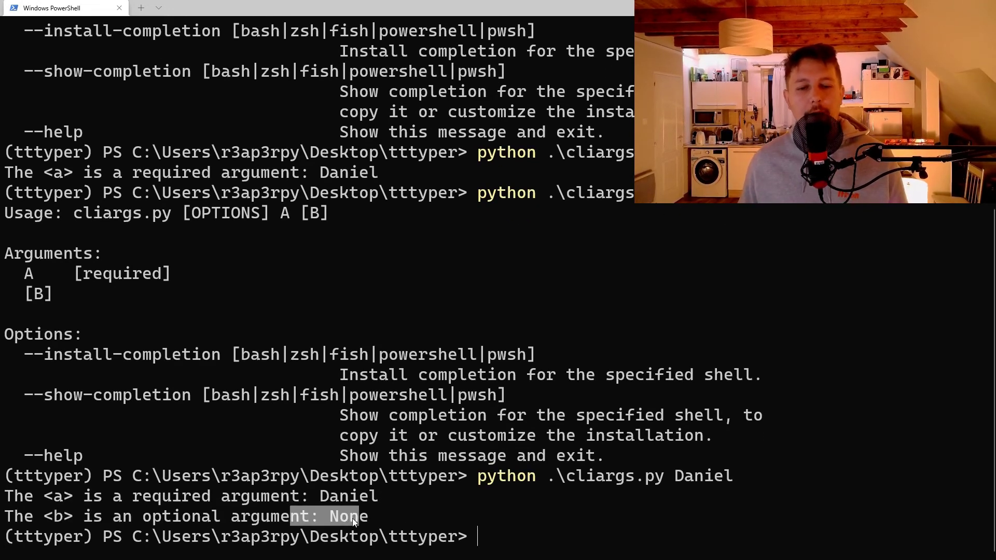
left_click(352, 519)
key("Up")
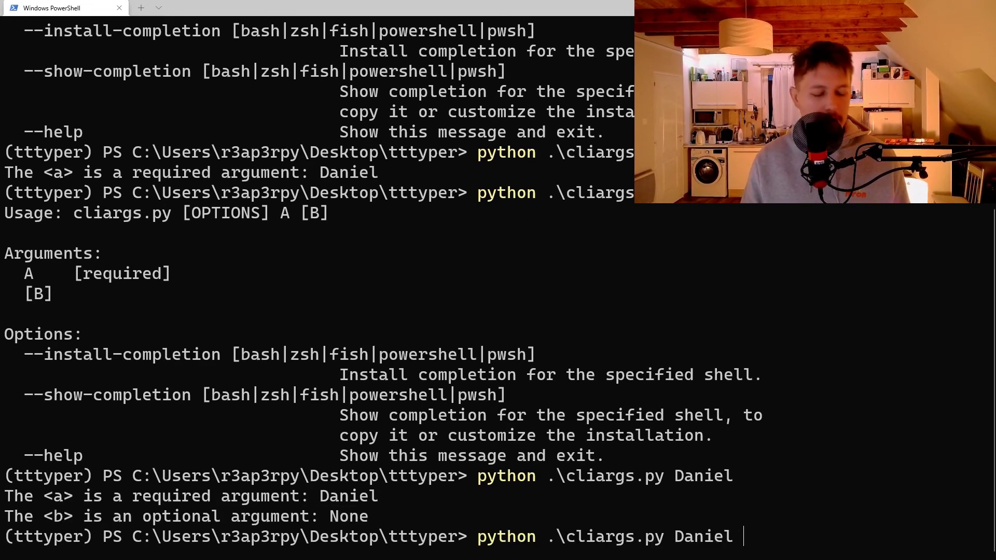
type("Szabo")
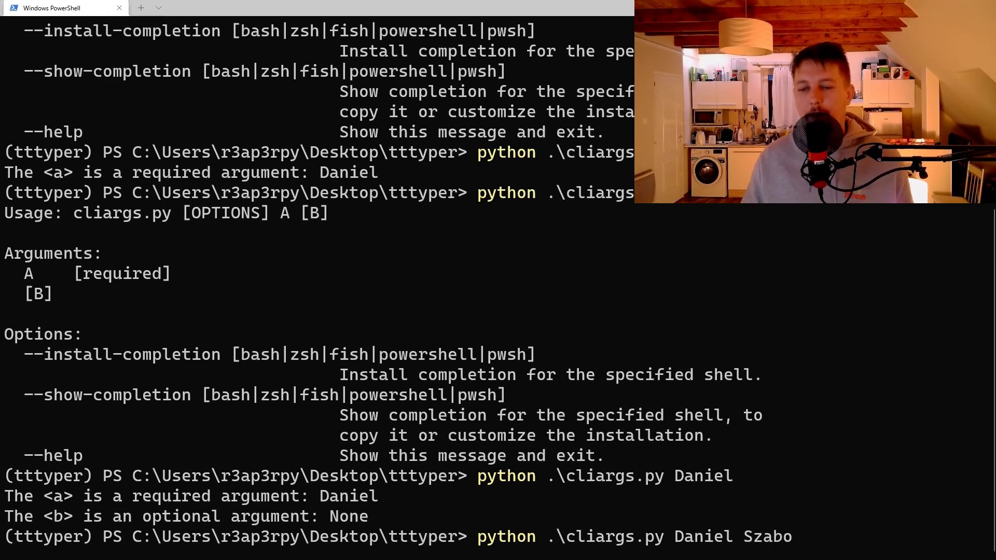
key("Return")
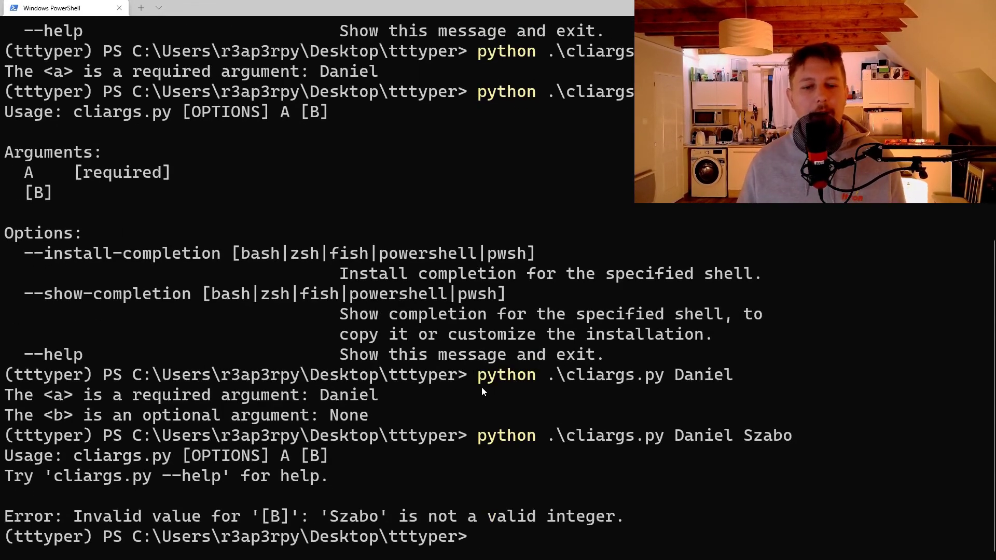
Rerun with Daniel 31, which prints b as 31.
key("Up")
key("BackSpace")
key("BackSpace")
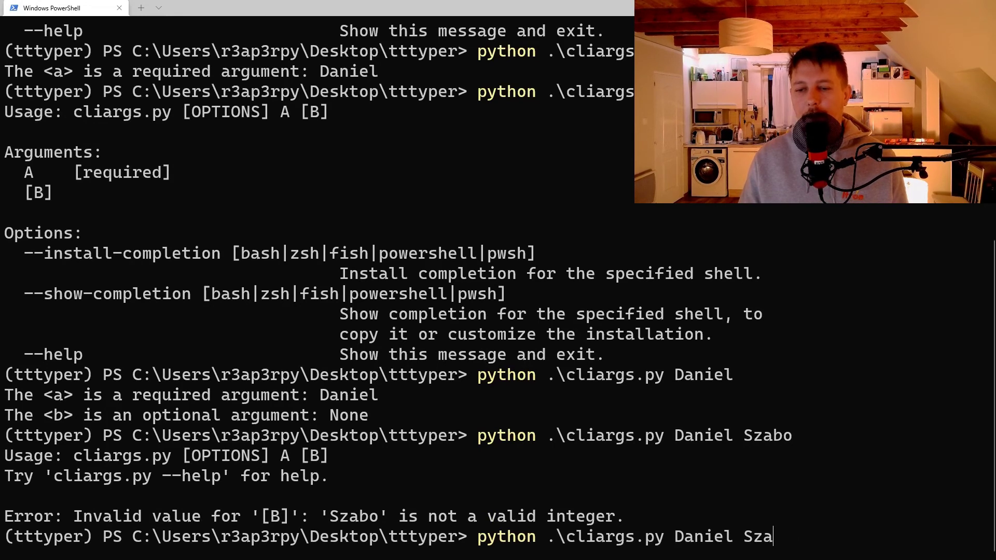
key("BackSpace")
key("BackSpace")
key("BackSpace")
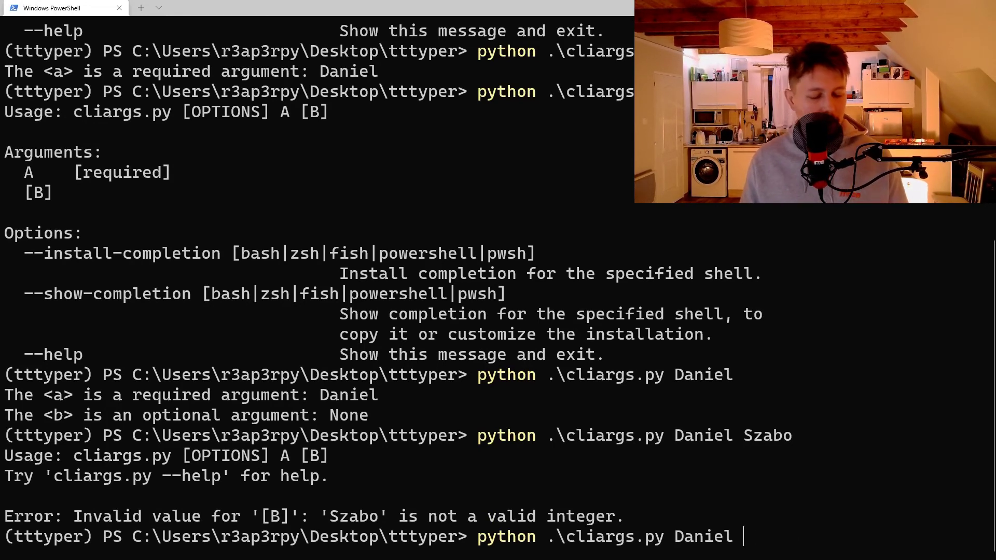
type("31")
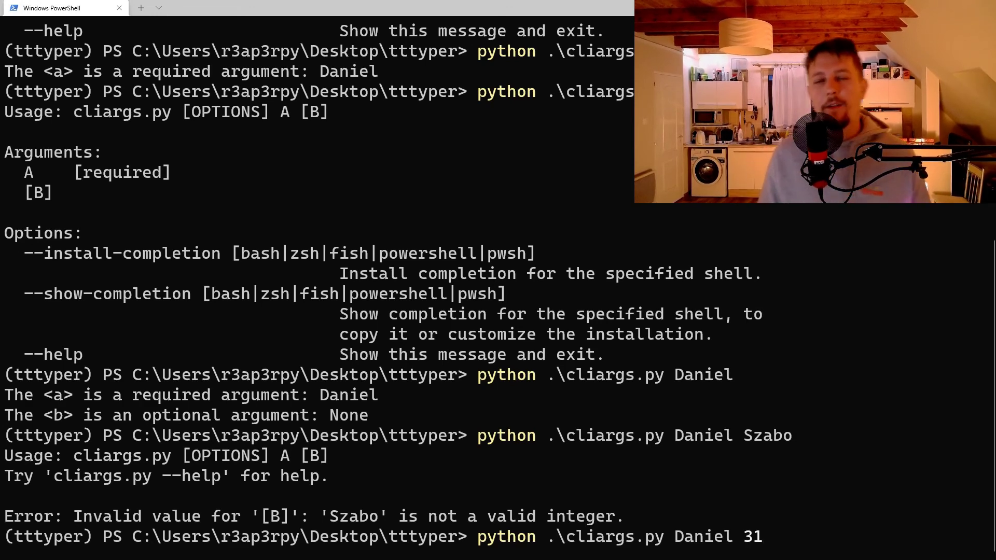
key("Return")
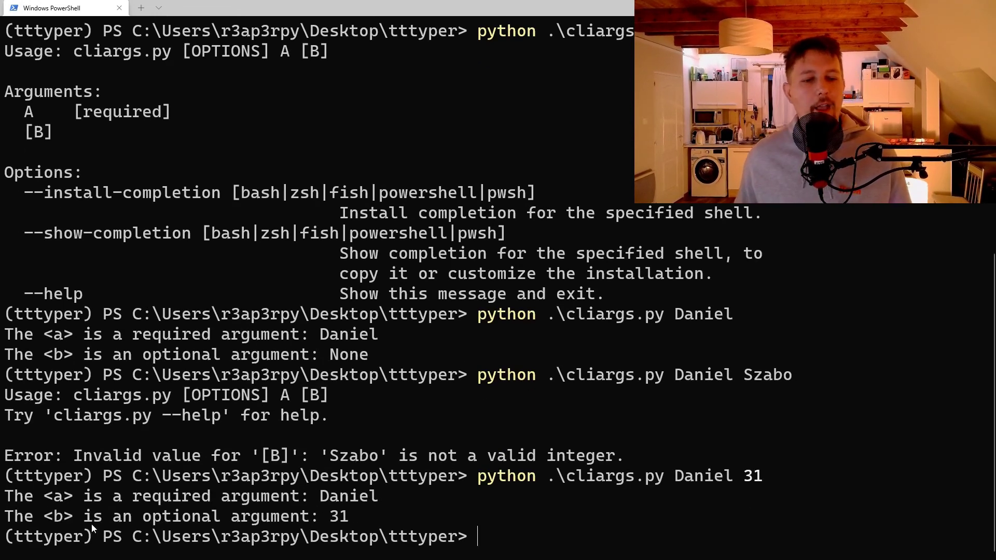
left_click_drag(93, 476, 321, 516)
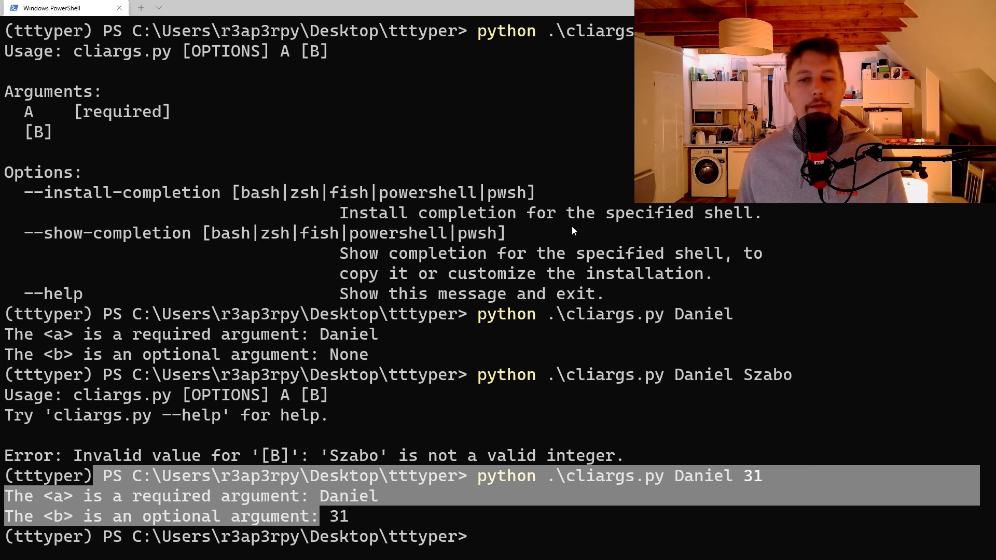
left_click(488, 262)
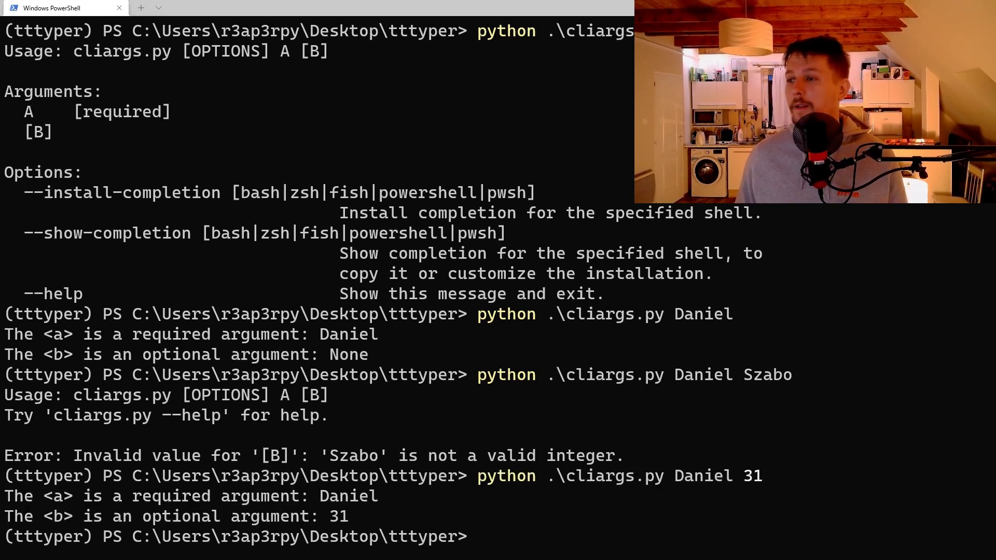